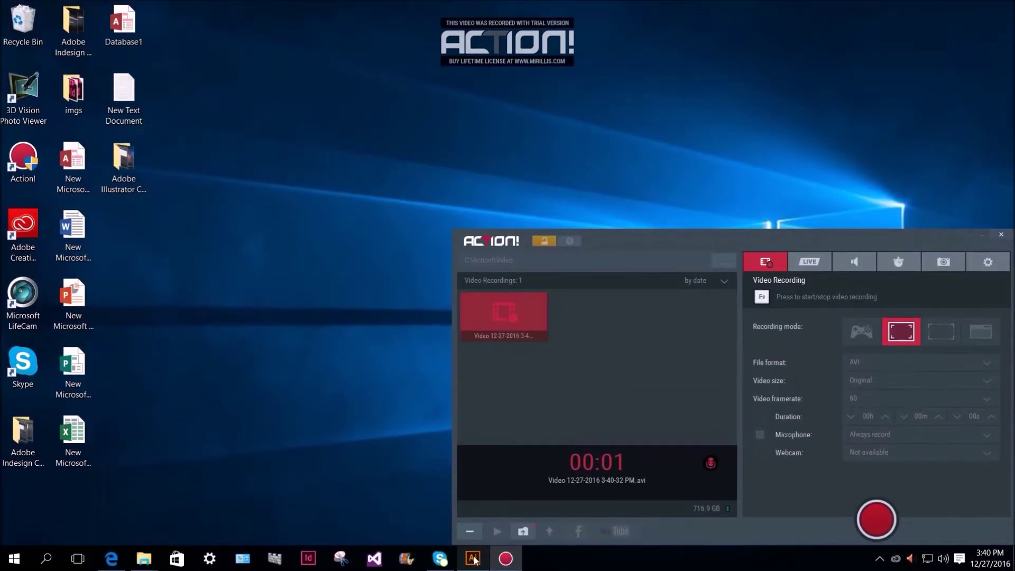
Step: Switch to the Illustrator window to show the green 'Welcome to 2 Aspdevstech.com' document
left_click(473, 558)
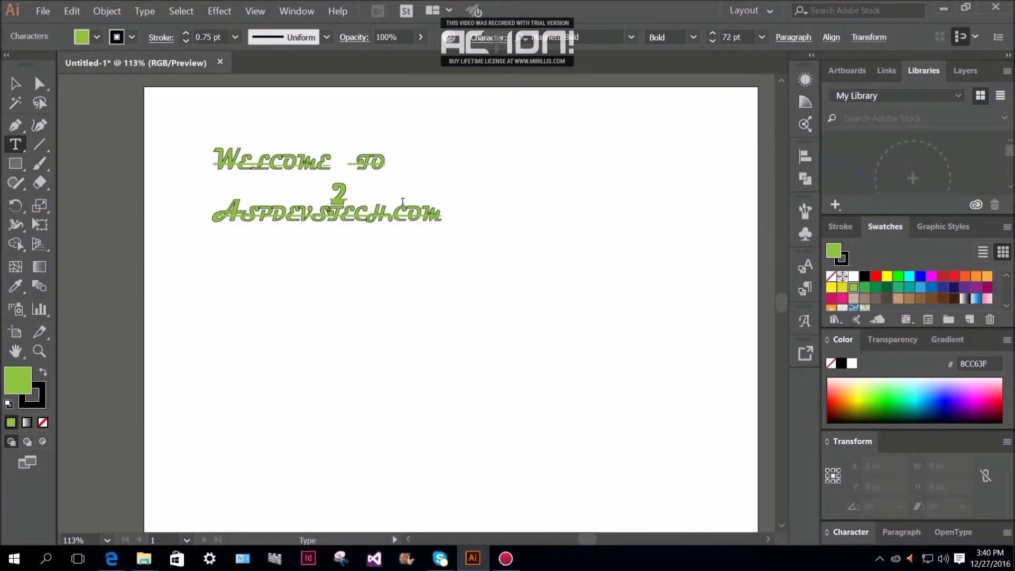
Step: Select the welcome text and try center, right, justify and justify-all alignment, ending left-aligned
mouse_move(453, 217)
left_mouse_down()
mouse_move(251, 186)
mouse_move(211, 159)
left_mouse_up()
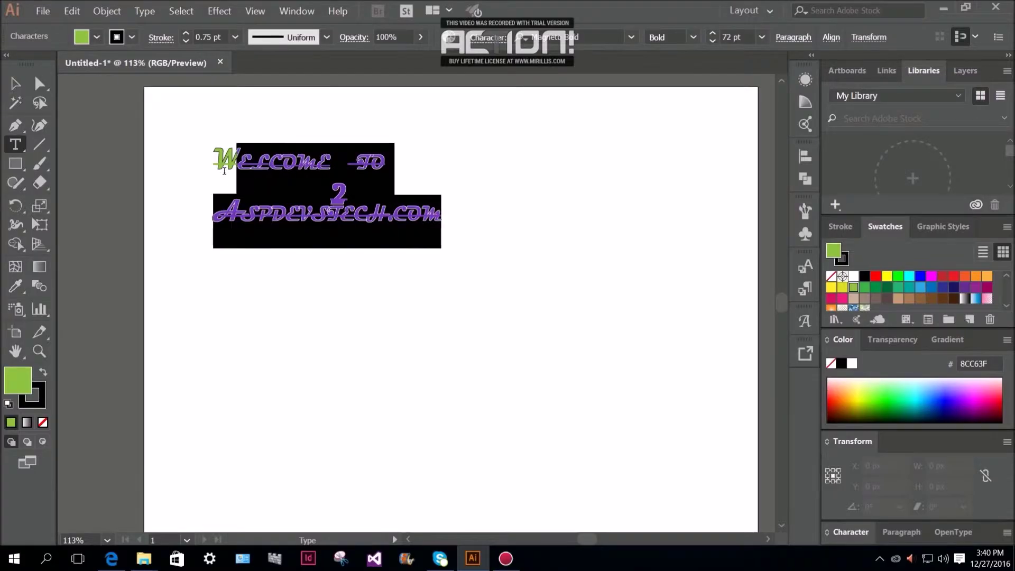
left_click(792, 37)
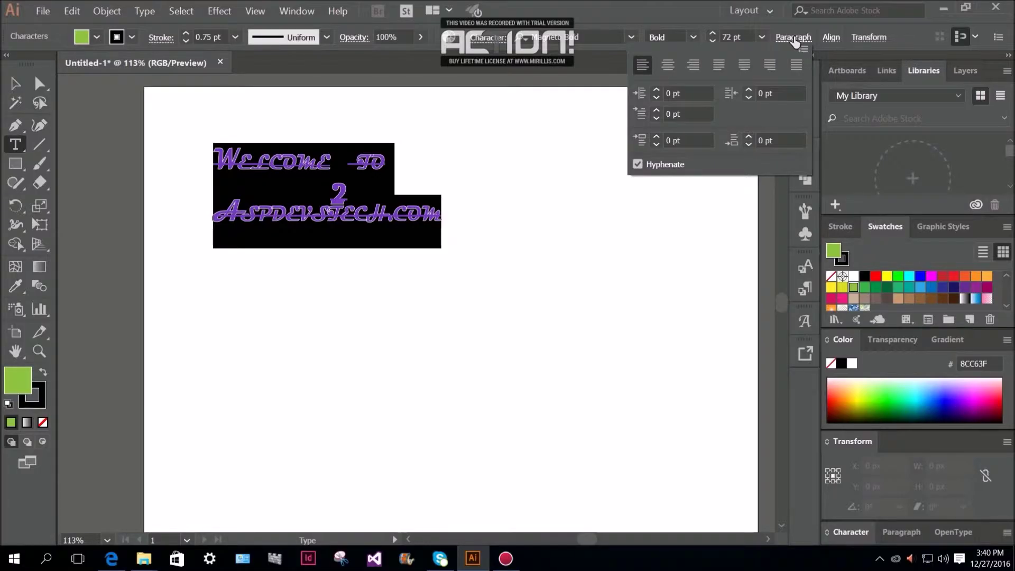
left_click(674, 66)
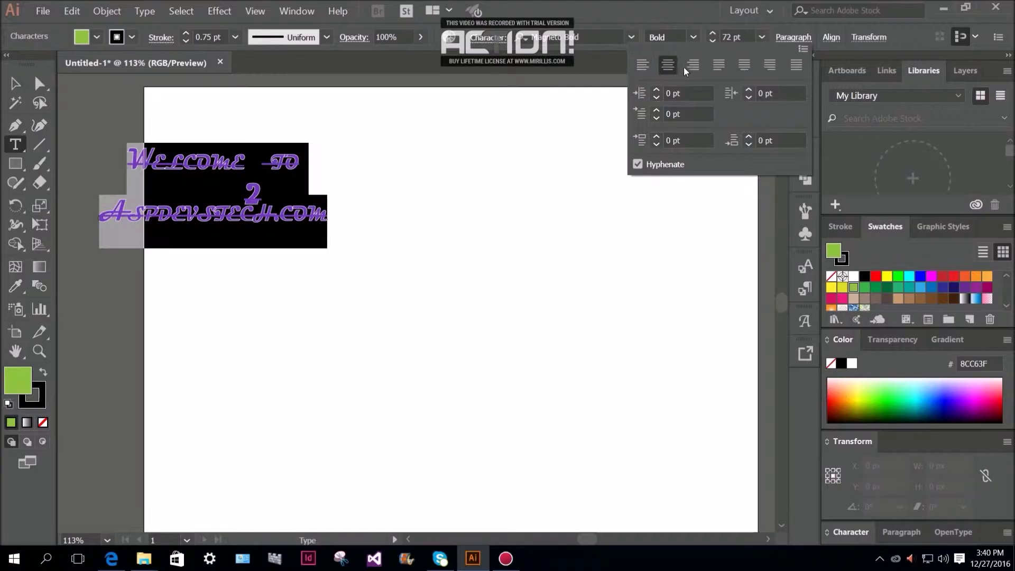
left_click(699, 65)
left_click(718, 65)
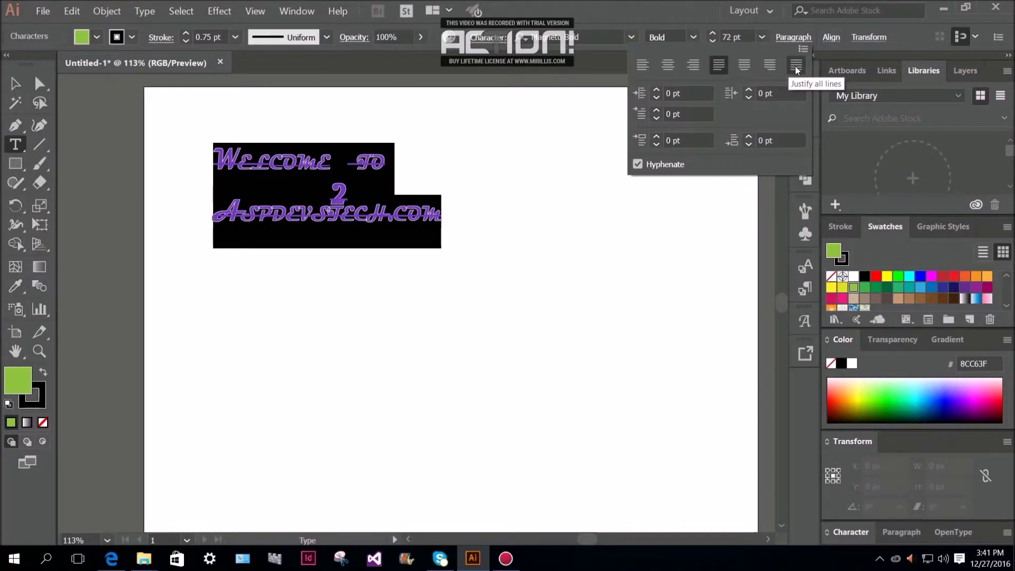
left_click(796, 68)
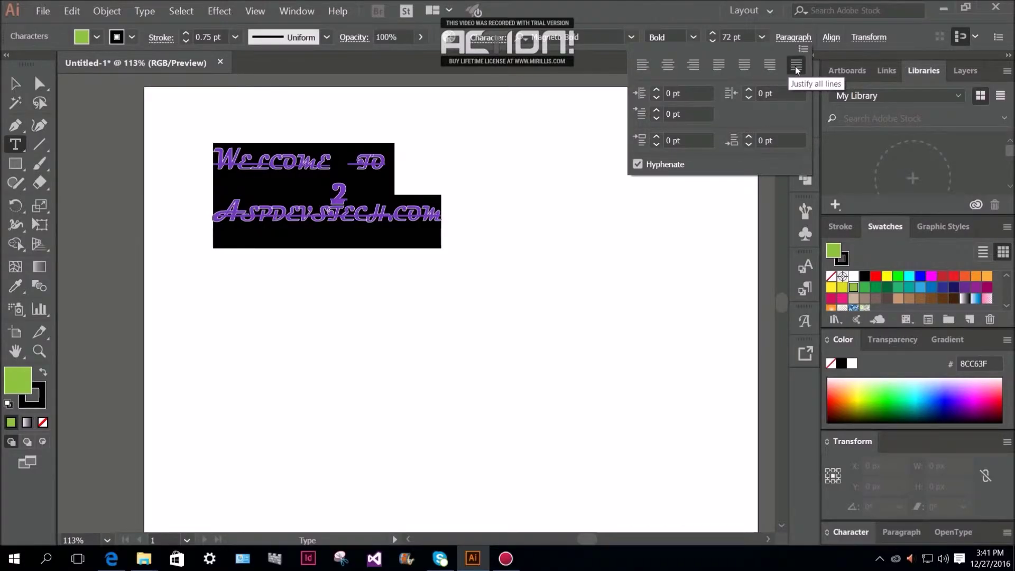
left_click(645, 64)
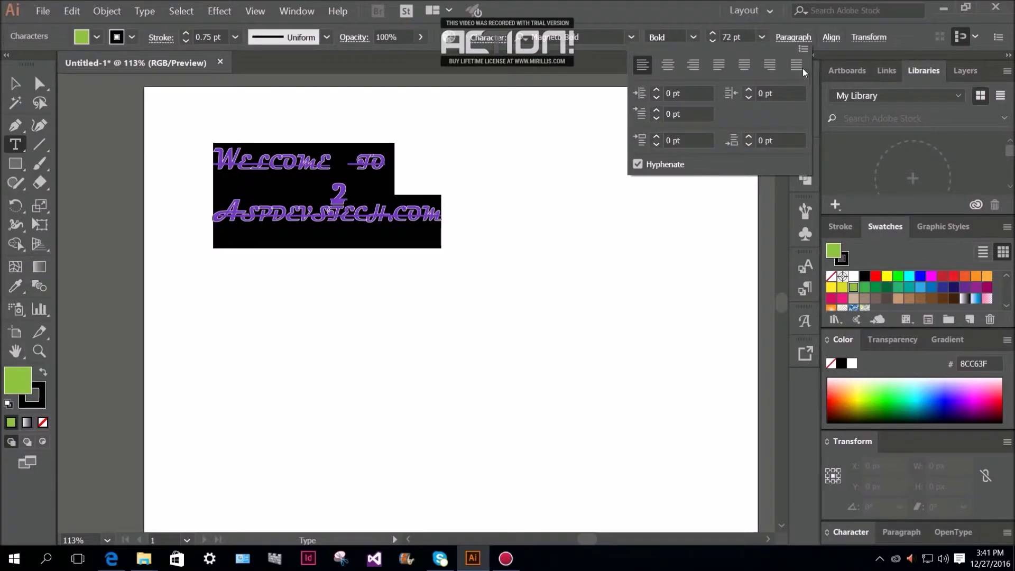
left_click(833, 38)
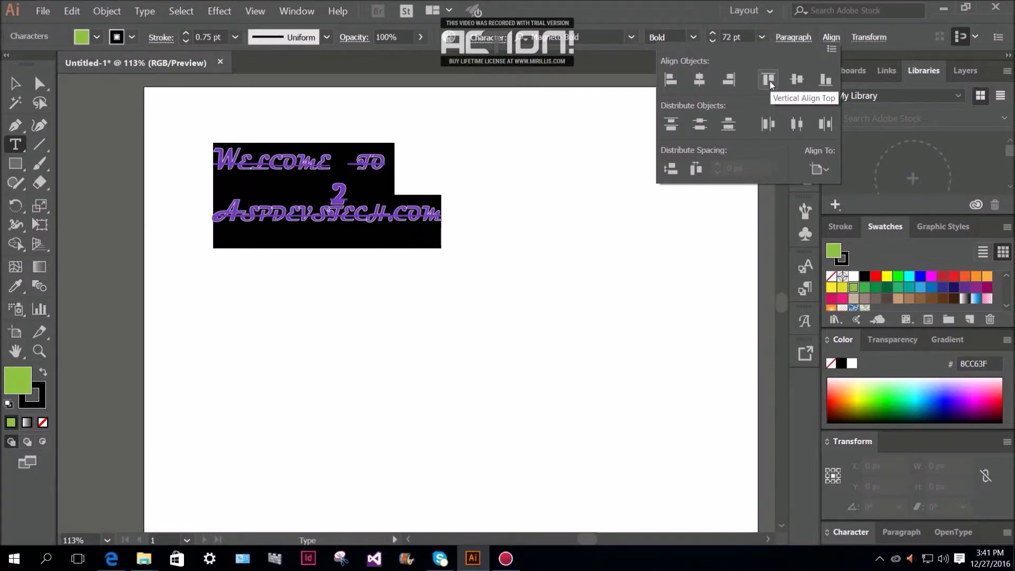
Step: Close the Align options and delete all of the welcome text
left_click(831, 37)
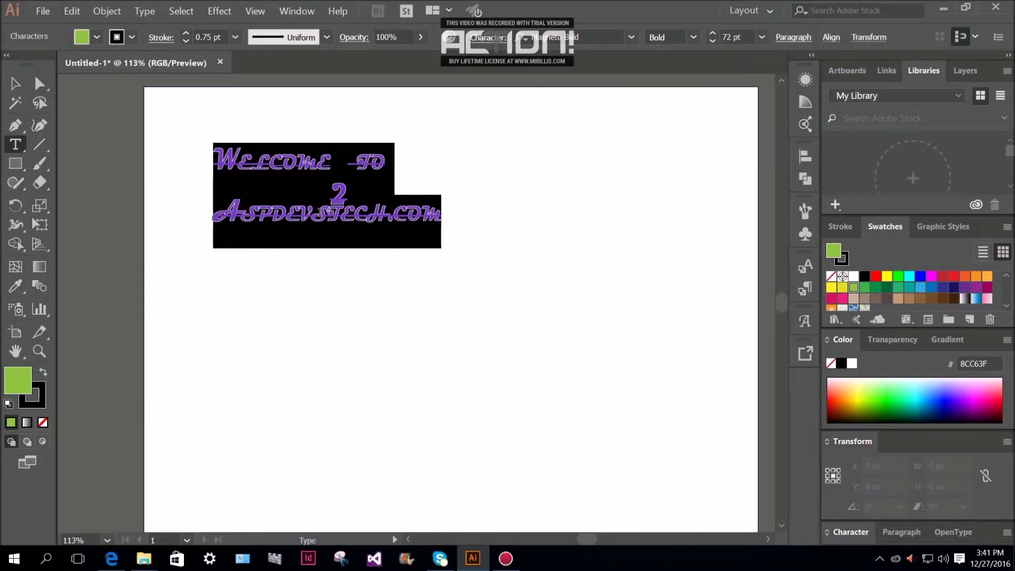
left_click_drag(441, 219, 217, 188)
key("BackSpace")
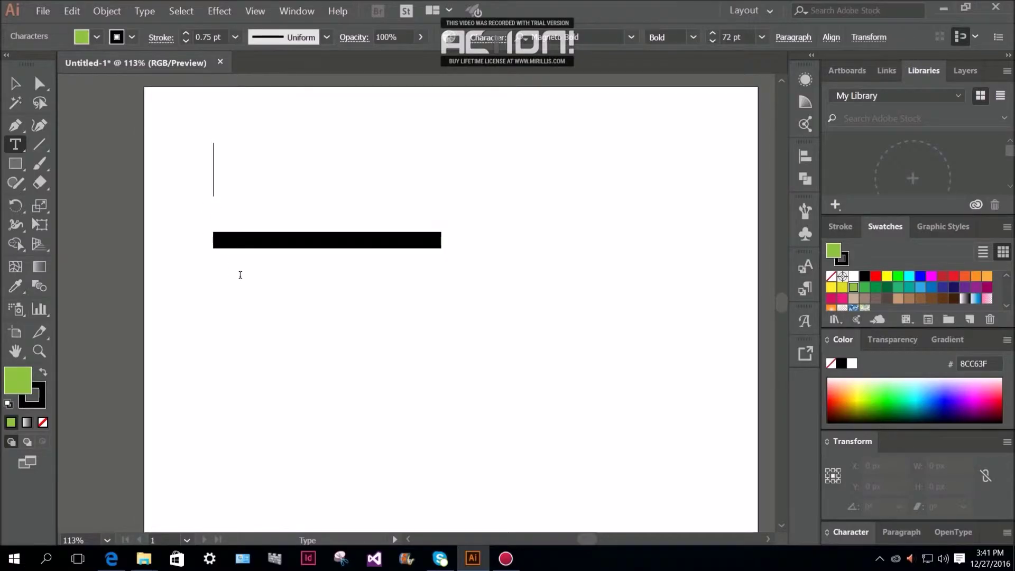
Step: Try placing area type on the empty artboard, dismissing the non-compound path warnings
left_click(18, 148)
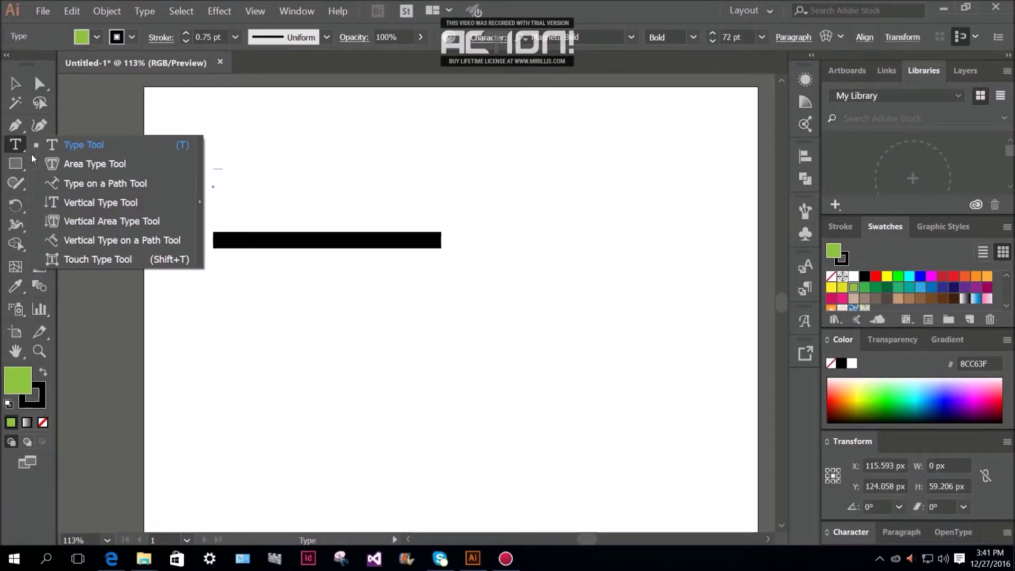
left_click(104, 167)
left_click(274, 212)
left_click(655, 300)
left_click(458, 248)
left_click(659, 299)
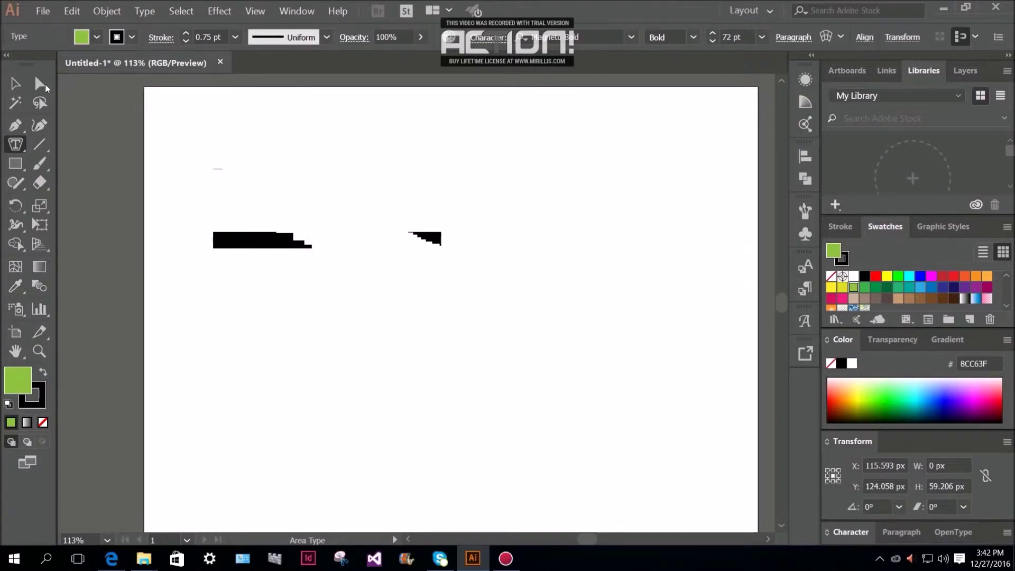
Step: Select the leftover empty text object and clear it from the artboard
left_click(16, 83)
left_click_drag(181, 146, 501, 281)
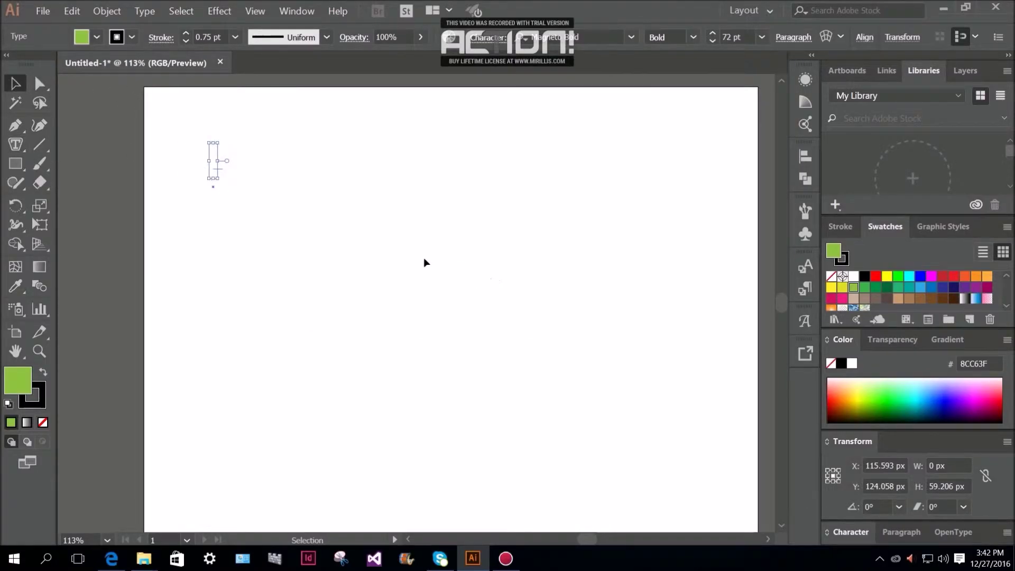
right_click(214, 166)
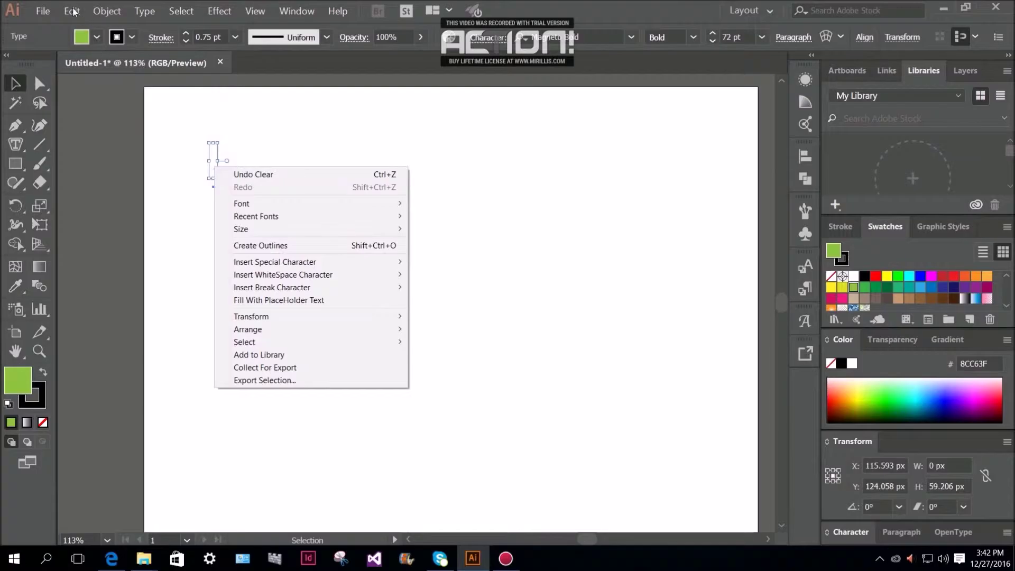
left_click(72, 11)
left_click(109, 24)
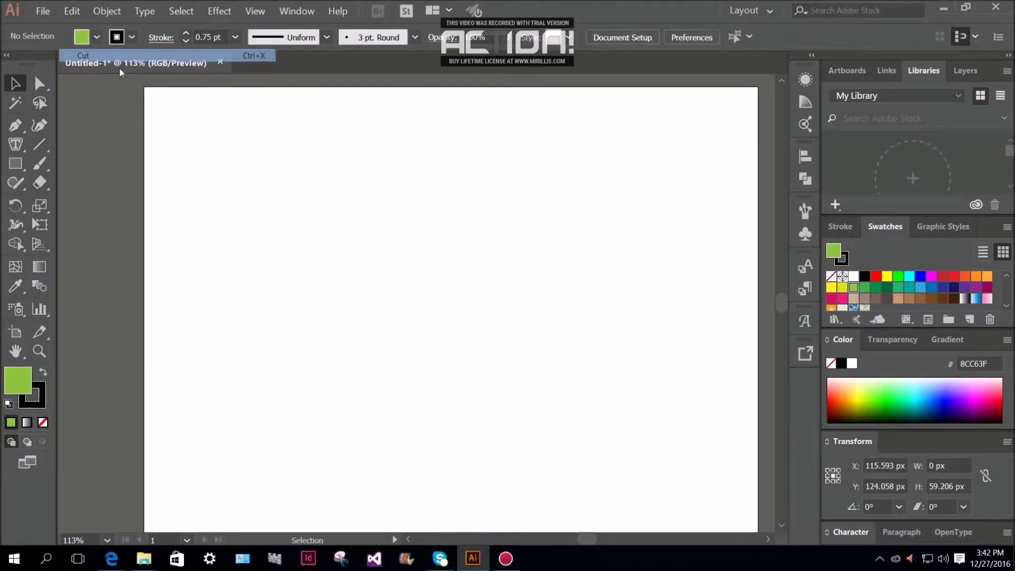
Step: Draw a green-filled circle of roughly 340 × 334 px with the Ellipse Tool
left_click(21, 148)
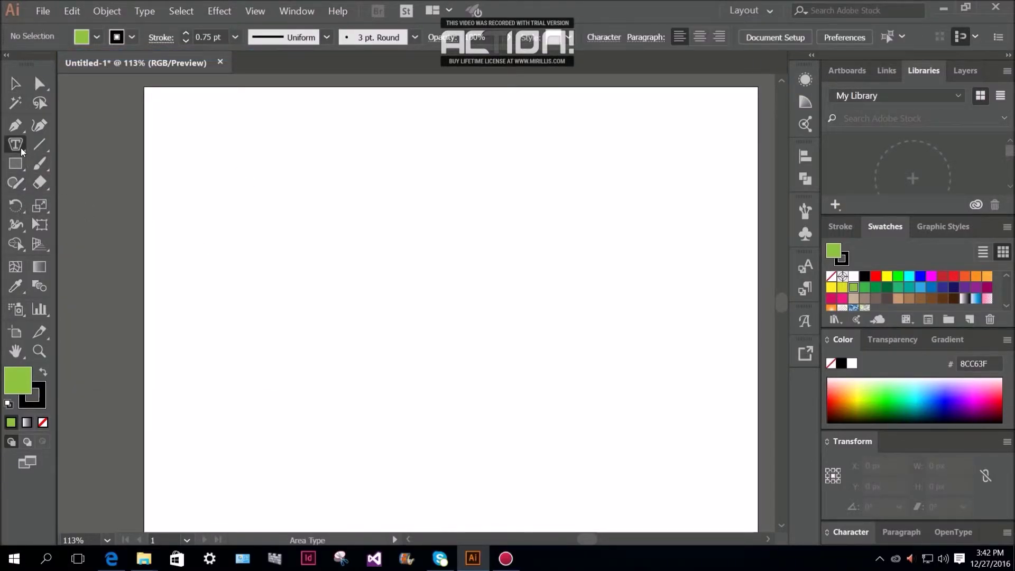
mouse_move(21, 147)
left_mouse_down()
mouse_move(20, 163)
mouse_move(102, 203)
left_mouse_up()
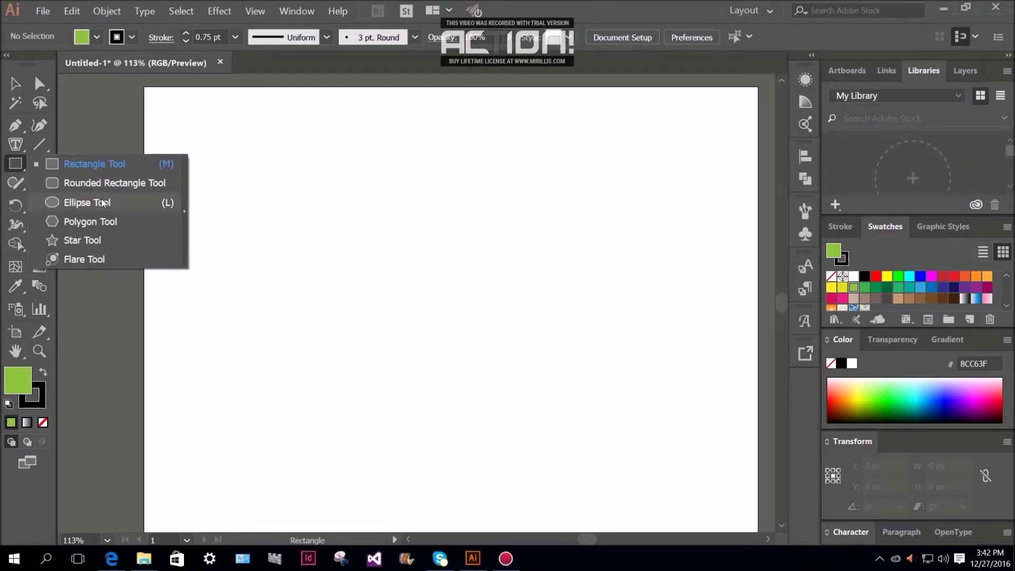
left_click(106, 202)
left_click_drag(279, 180, 482, 380)
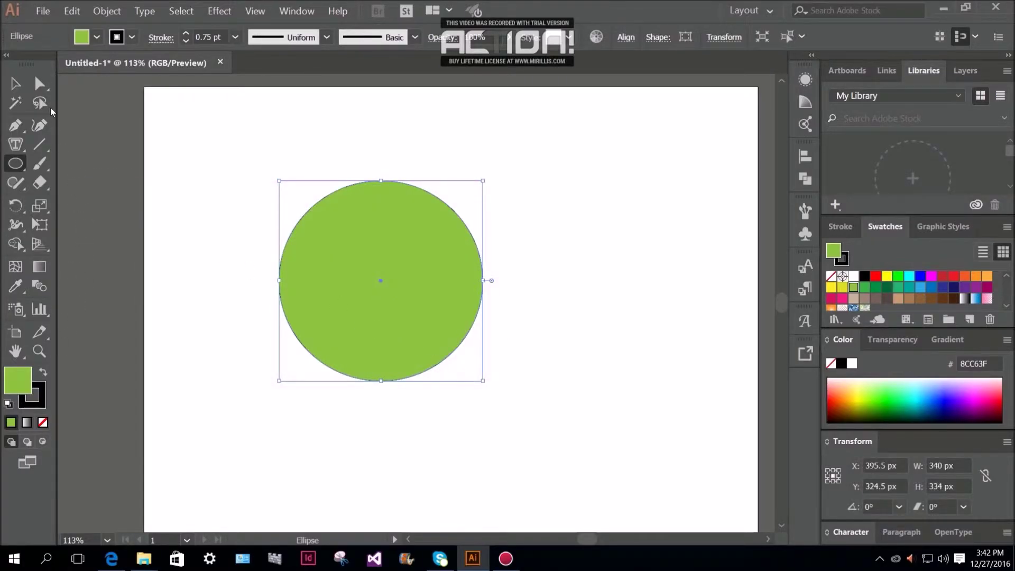
Step: Try starting area type inside the green circle, dismissing the path warnings
left_click(23, 151)
left_click_drag(22, 152, 91, 162)
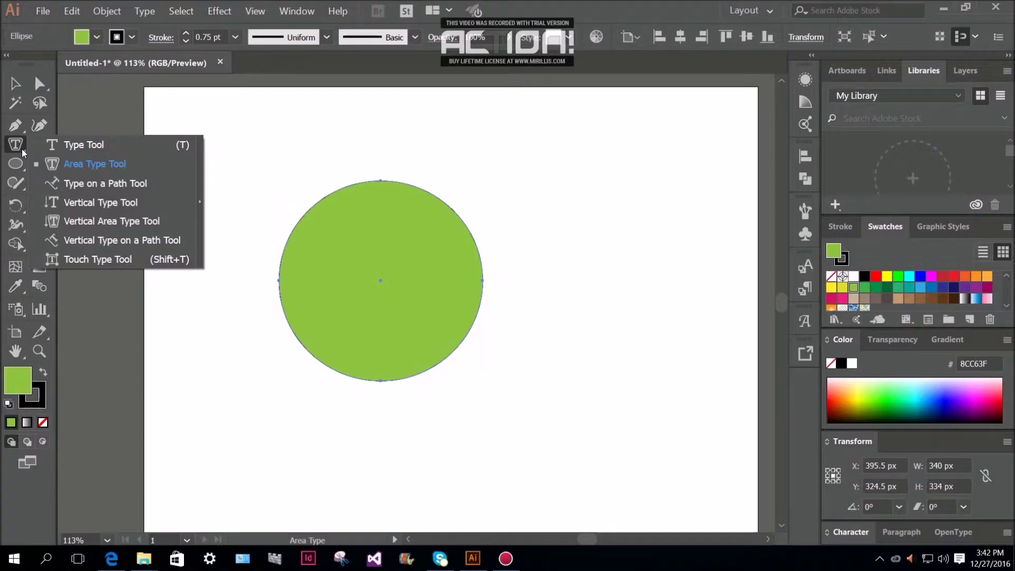
left_click(313, 234)
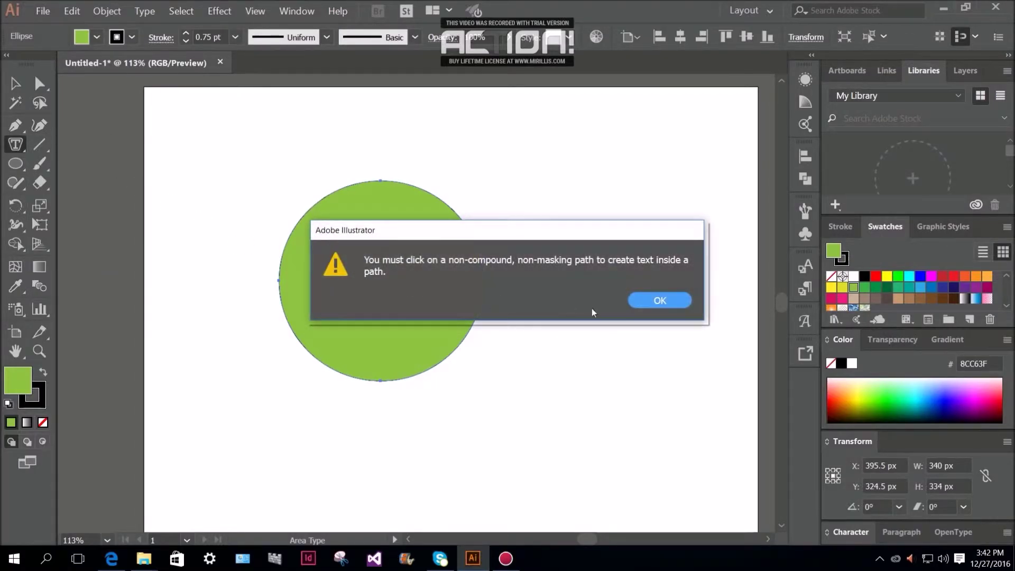
left_click(649, 302)
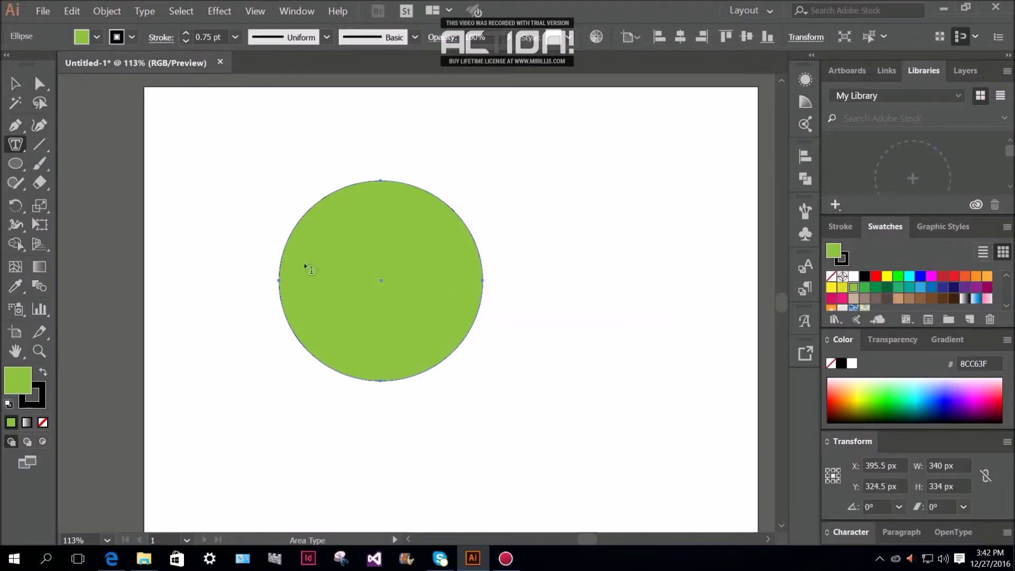
left_click(289, 253)
left_click(632, 300)
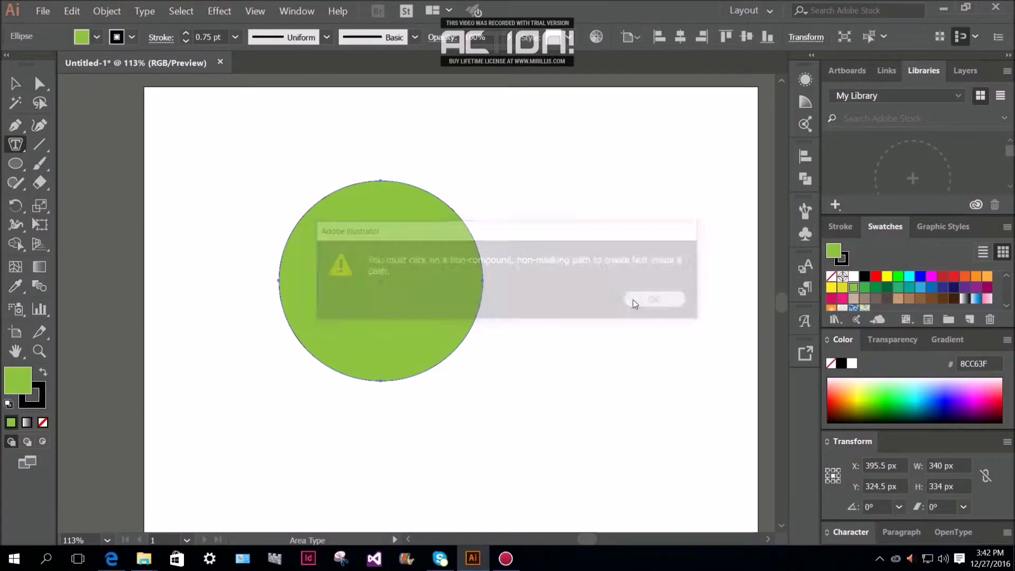
Step: Set the circle's fill to None and retry area type, dismissing further warnings
left_click(43, 422)
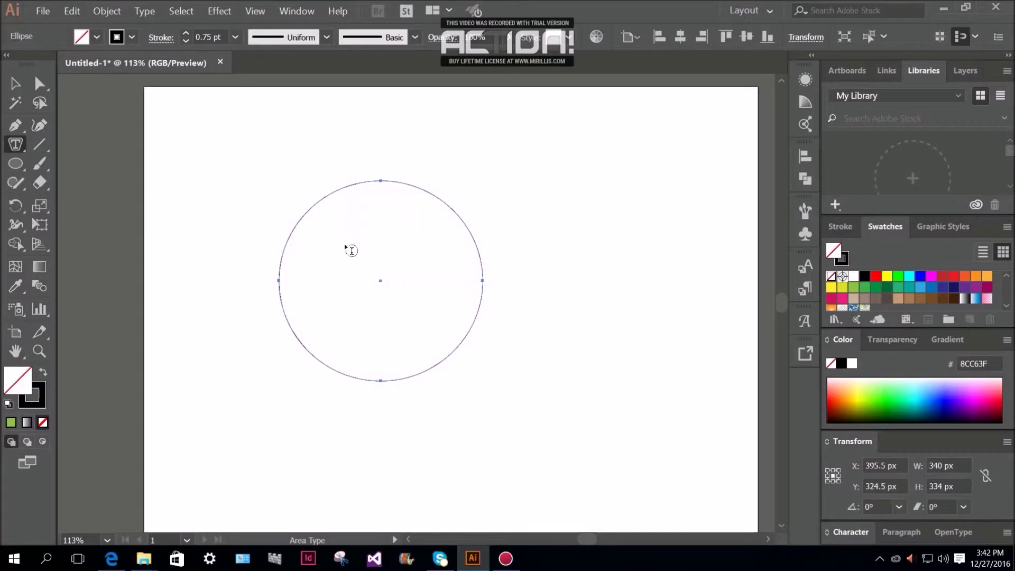
left_click(327, 228)
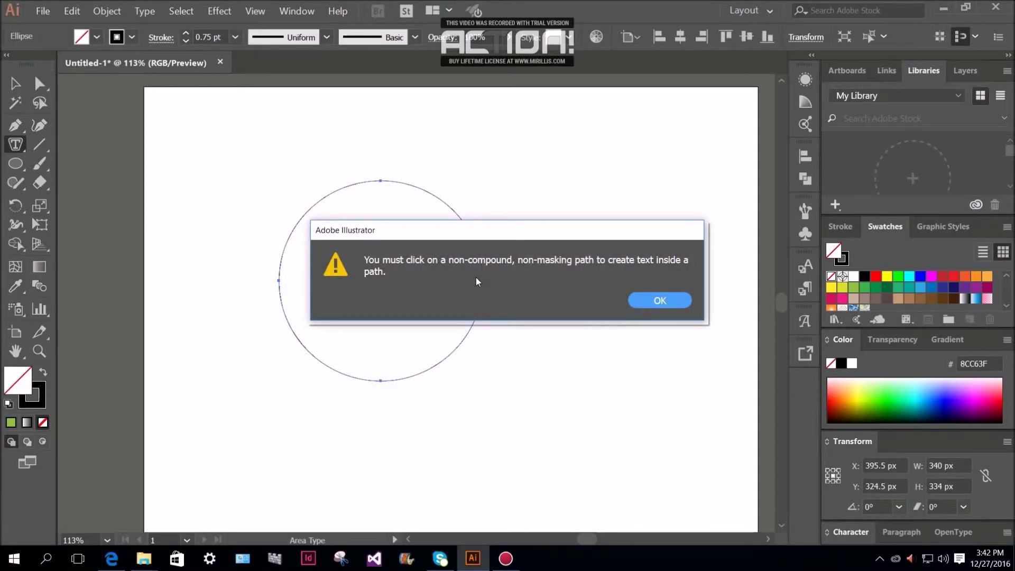
left_click(641, 300)
left_click(312, 206)
left_click(659, 299)
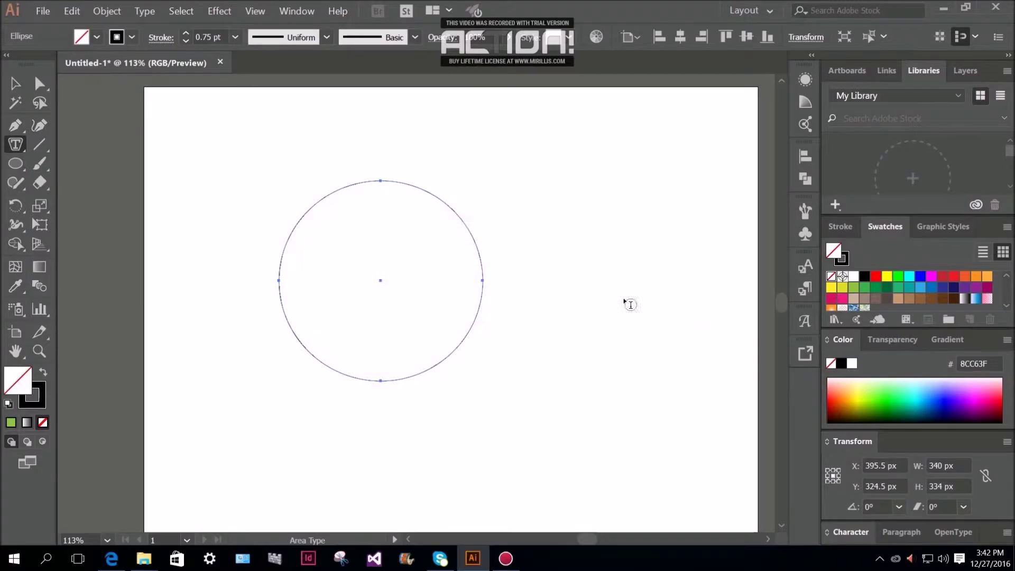
left_click(350, 203)
left_click(660, 301)
Step: Fill the circle with placeholder area text, test-type 'we' and delete it, then reselect the lines
left_click(483, 279)
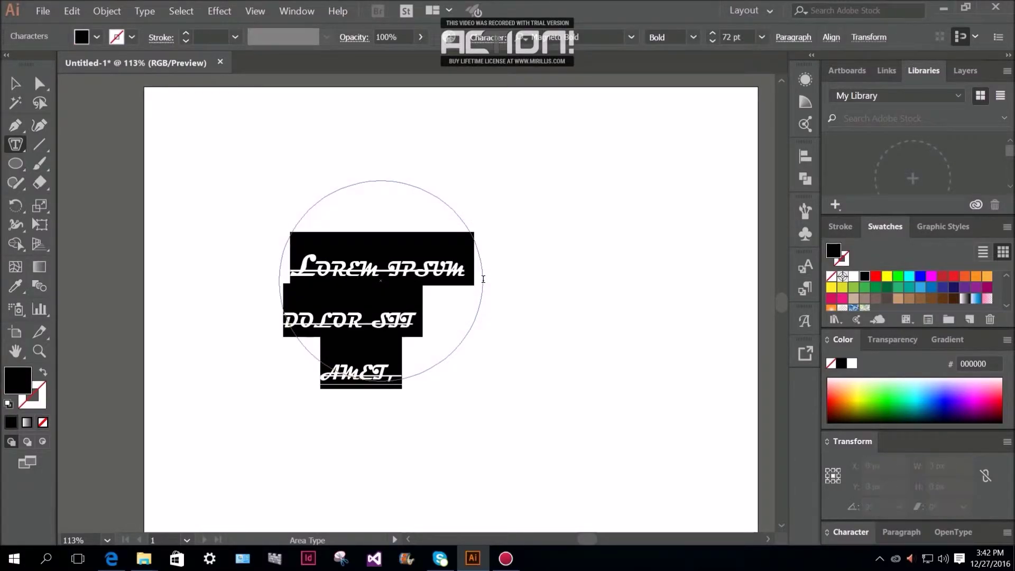
left_click(450, 292)
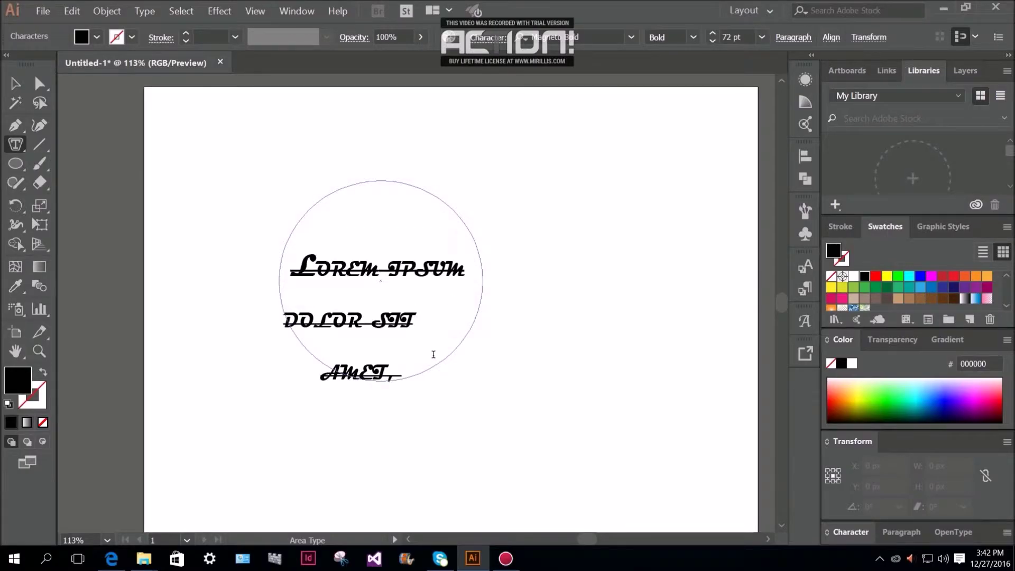
left_click(403, 368)
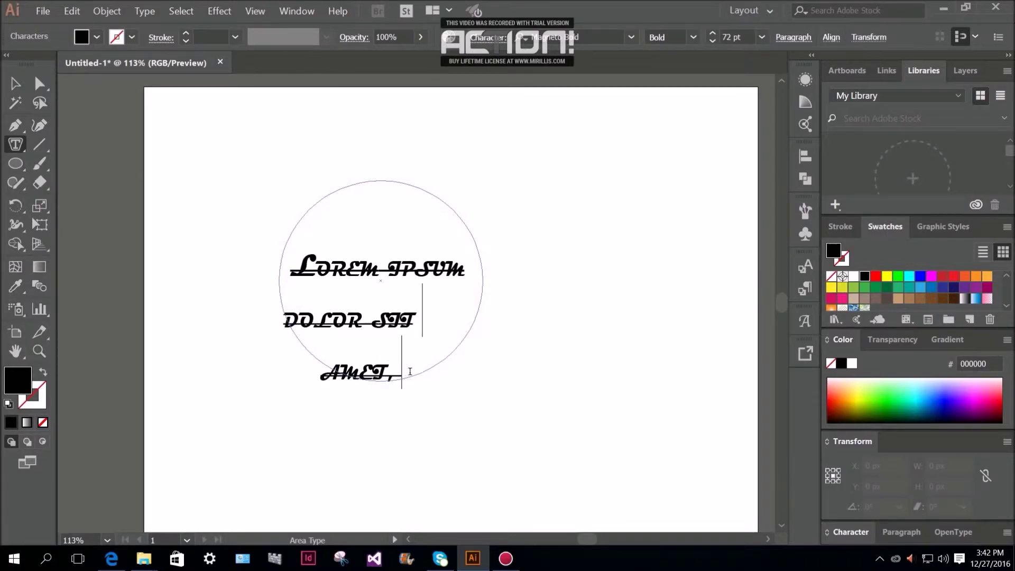
mouse_move(411, 371)
left_mouse_down()
mouse_move(370, 317)
mouse_move(289, 260)
left_mouse_up()
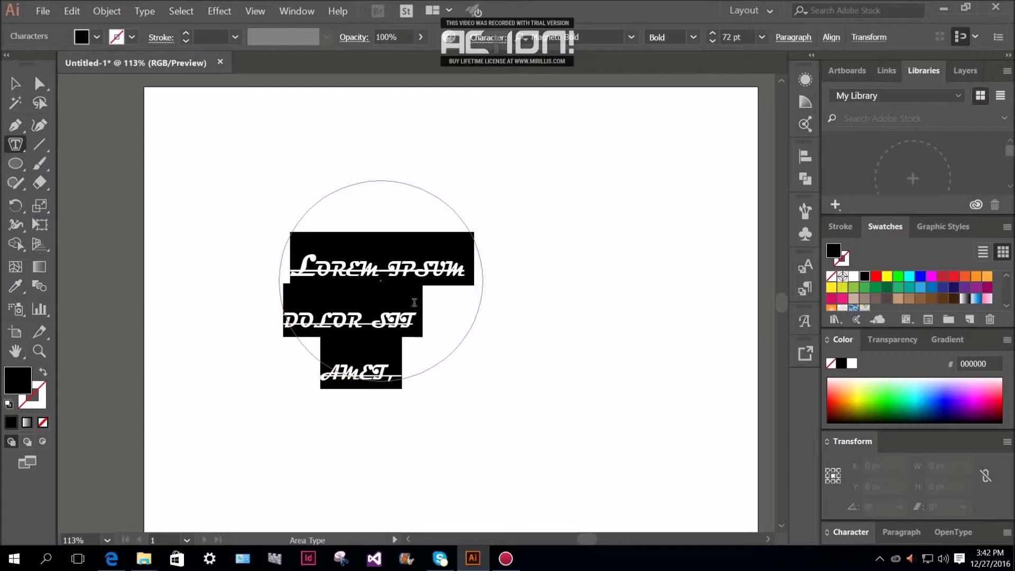
left_click(414, 360)
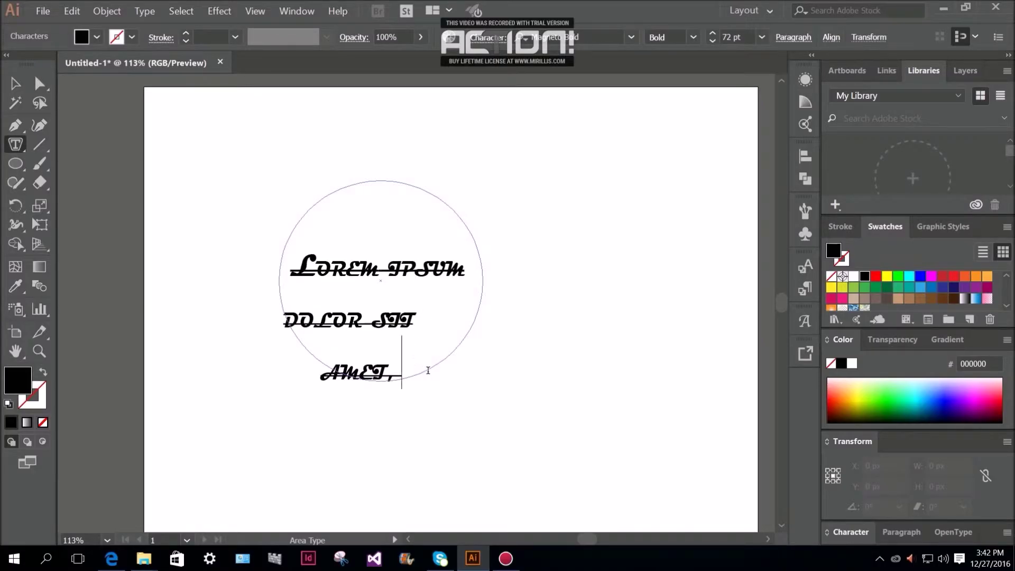
type("we")
key("BackSpace")
key("BackSpace")
left_click_drag(400, 373, 288, 233)
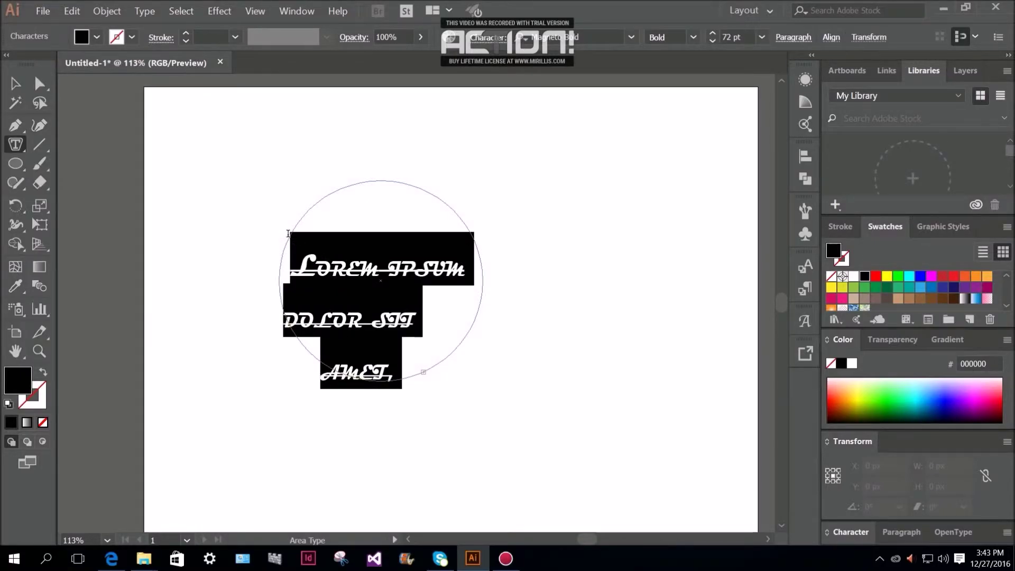
left_click(16, 144)
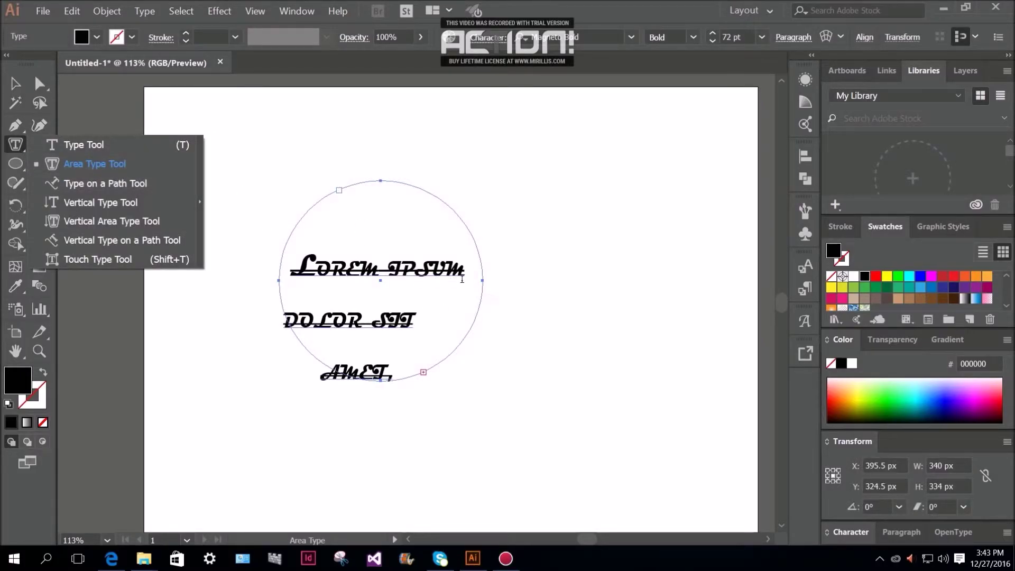
Step: Delete 'AMET,' and type 'TO MY WEBSITE I HOPE YOU' after WELCOME in the circle
left_click(397, 370)
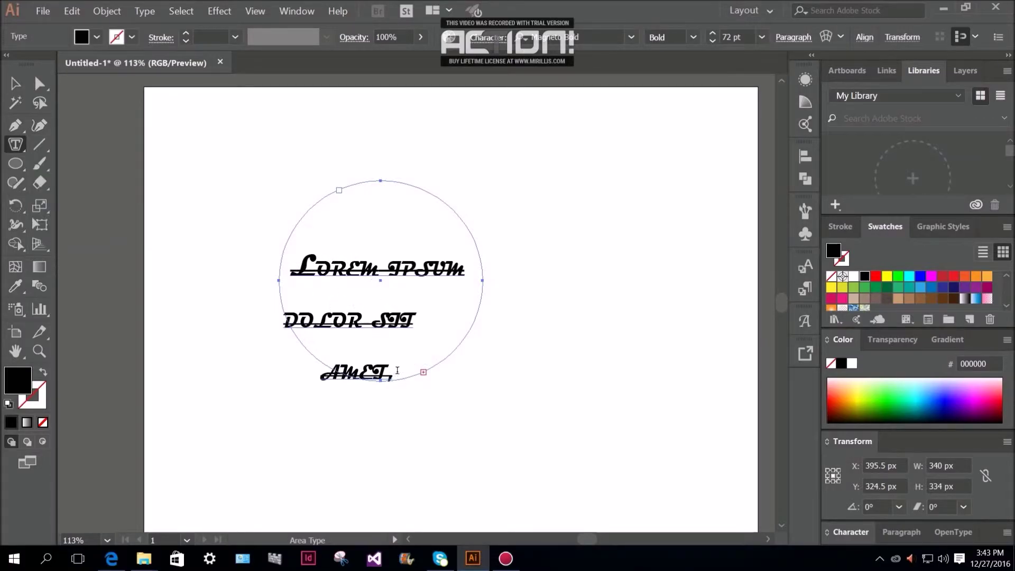
key("BackSpace")
key("BackSpace")
key("BackSpace")
key("BackSpace")
key("BackSpace")
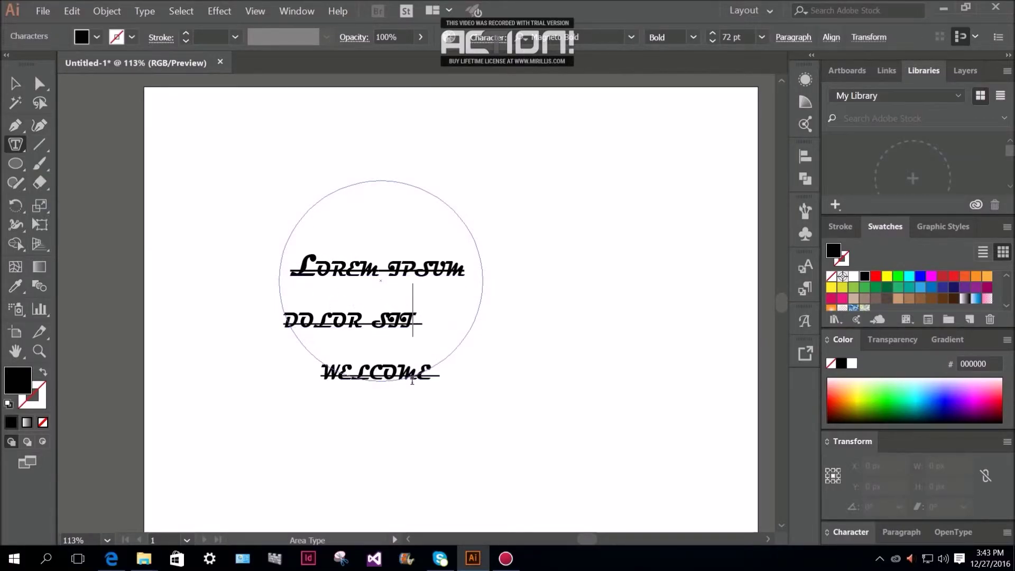
key("BackSpace")
key("BackSpace")
key("BackSpace")
key("BackSpace")
key("BackSpace")
key("BackSpace")
key("BackSpace")
key("BackSpace")
key("BackSpace")
key("BackSpace")
key("BackSpace")
key("BackSpace")
key("BackSpace")
key("BackSpace")
key("BackSpace")
key("BackSpace")
key("BackSpace")
key("BackSpace")
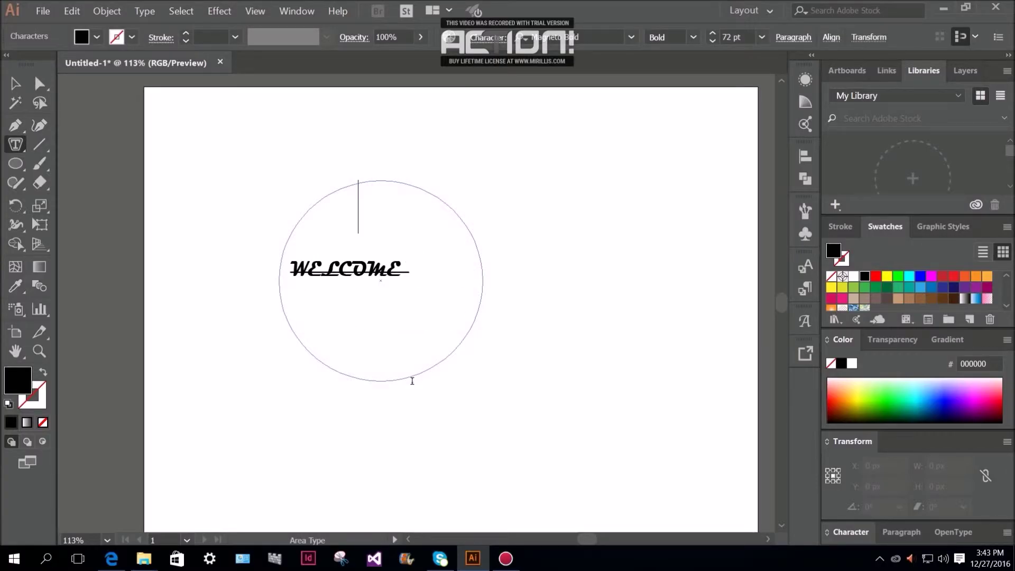
left_click(428, 281)
type("TO WEBS")
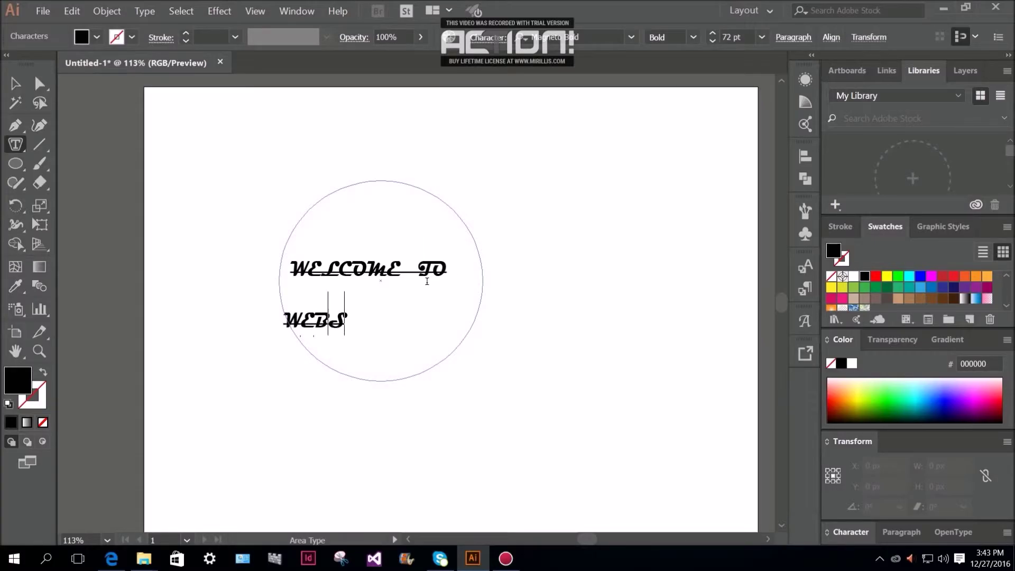
key("BackSpace")
key("BackSpace")
key("BackSpace")
key("BackSpace")
type("MY")
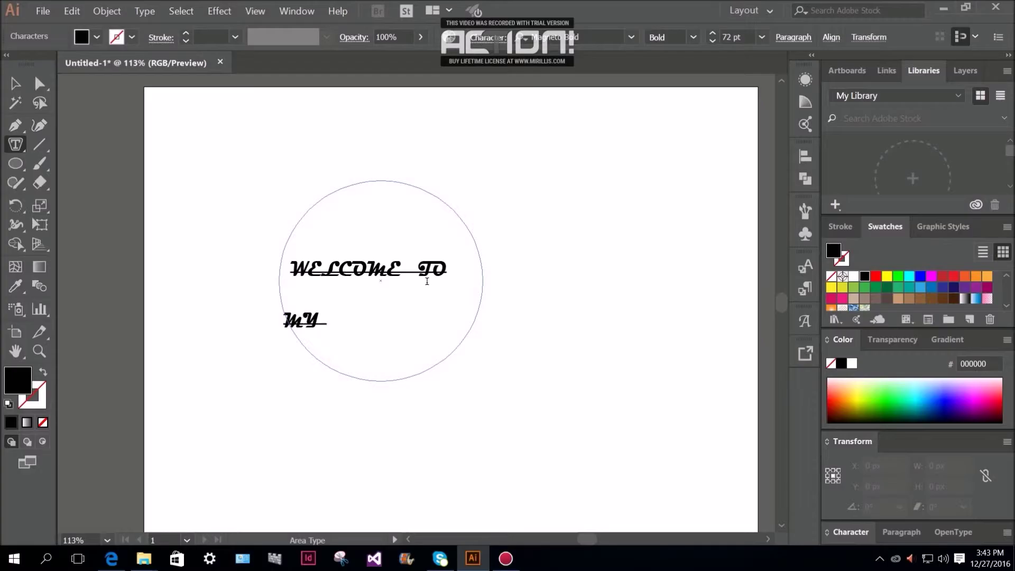
type(" WEBSITE")
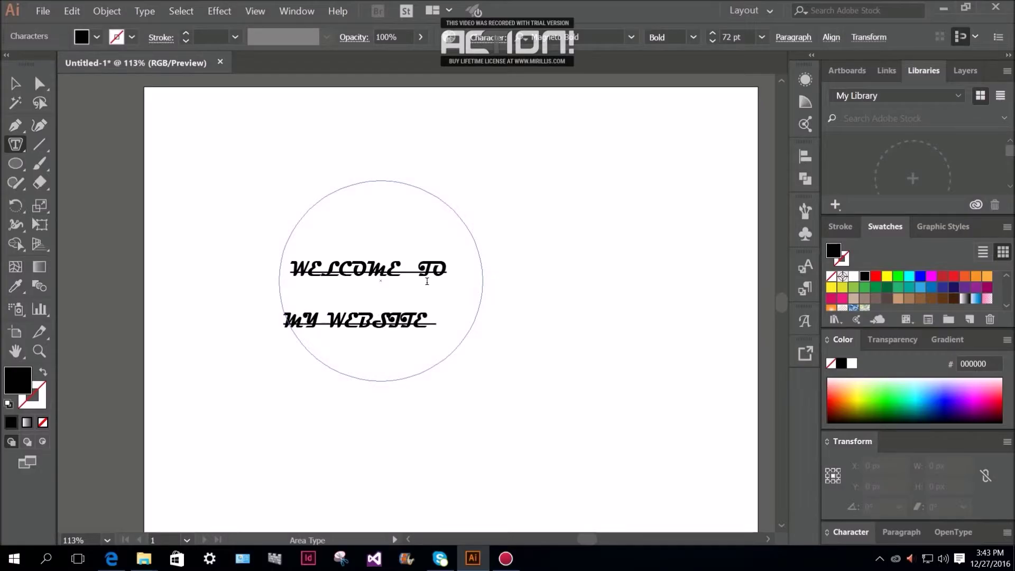
type(" I HOPE")
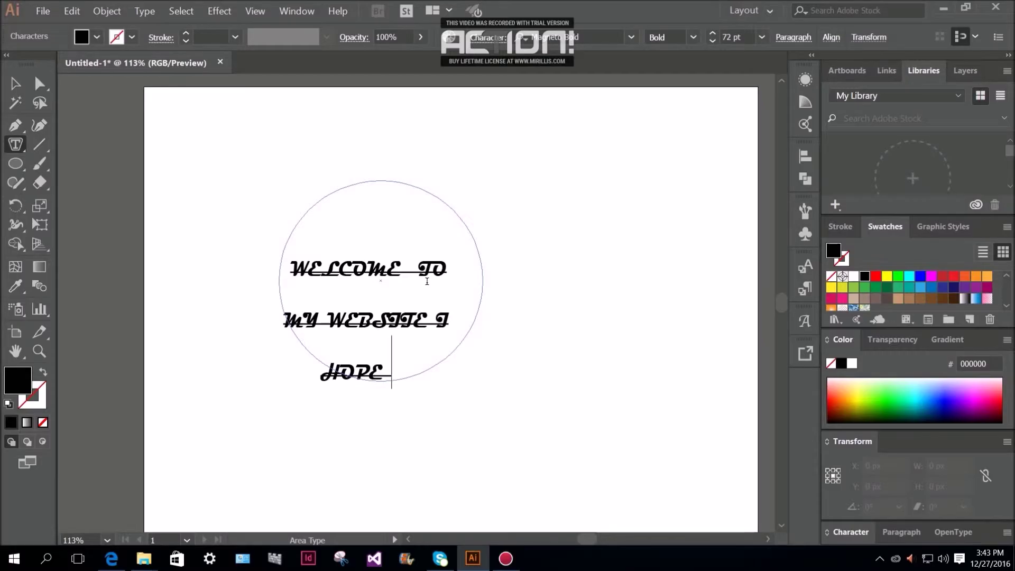
type(" Y")
key("BackSpace")
key("Escape")
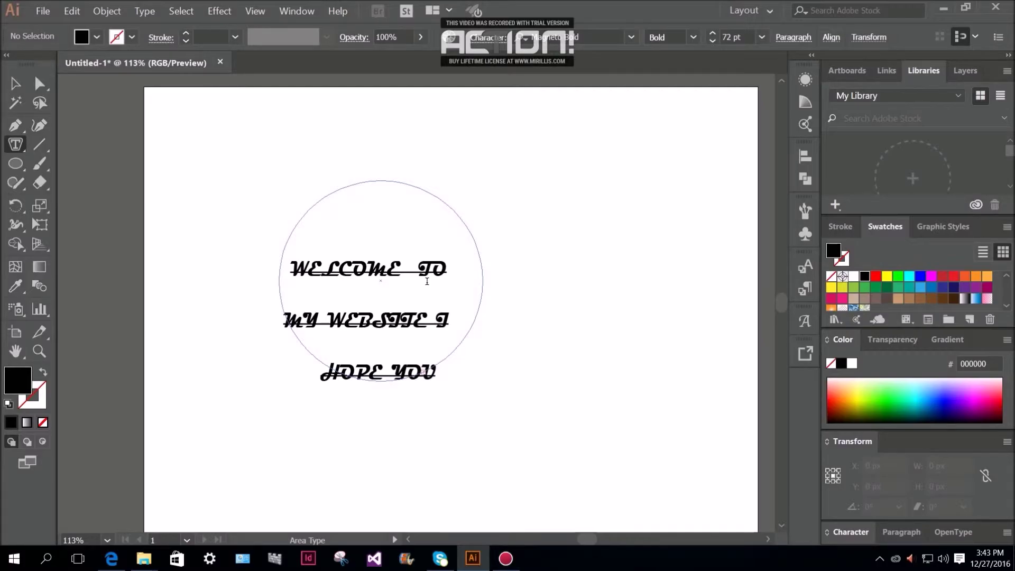
left_click_drag(445, 372, 285, 259)
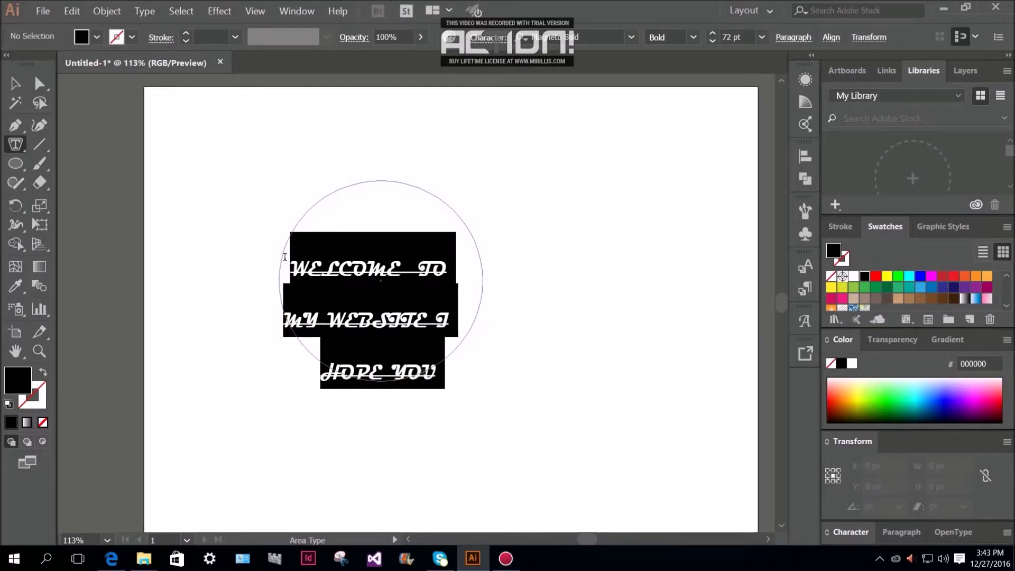
left_click(230, 245)
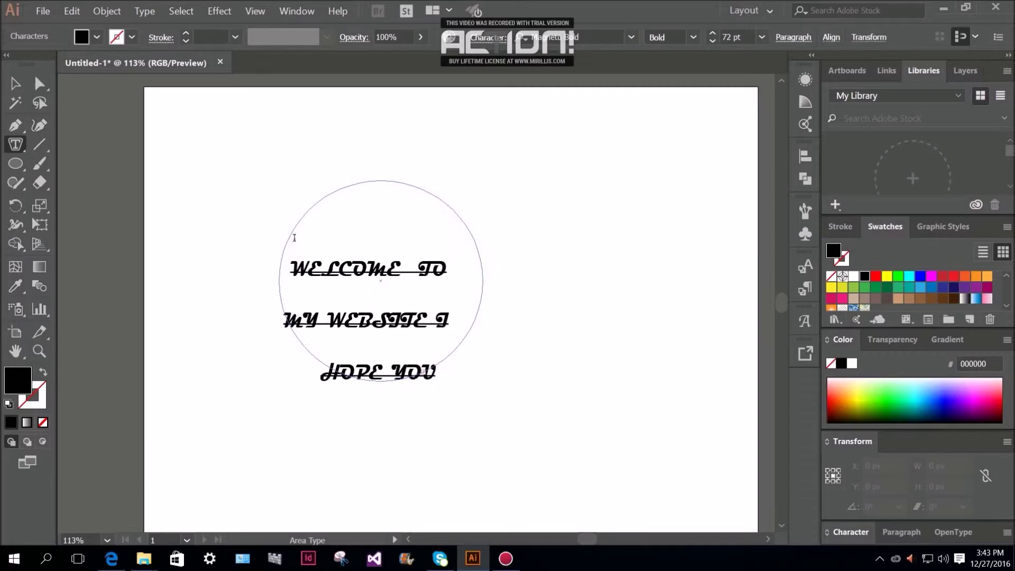
left_click(16, 145)
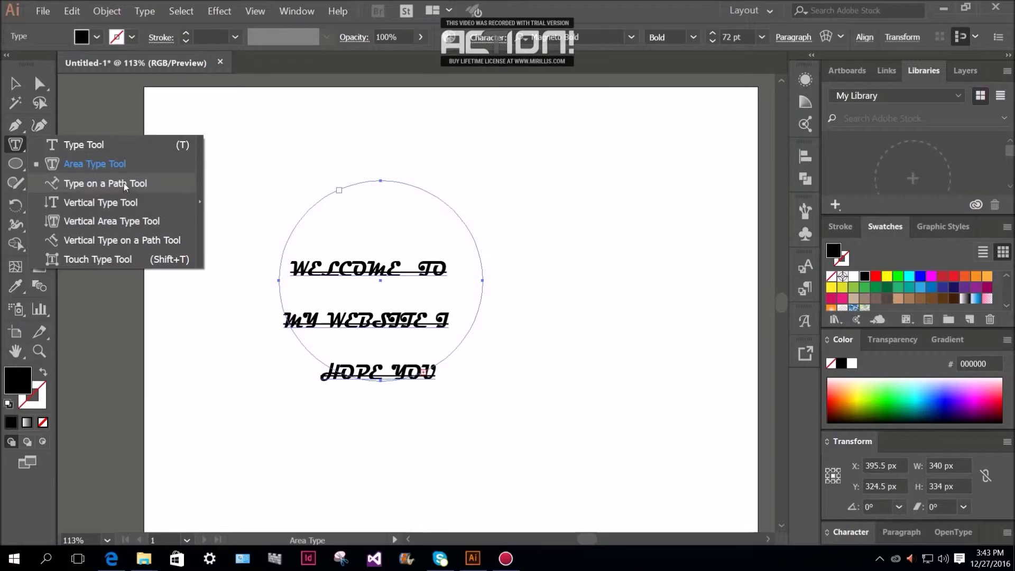
Step: Test Type on a Path on the circle with 'WEEE', delete it, and switch to the Pen tool
left_click(139, 185)
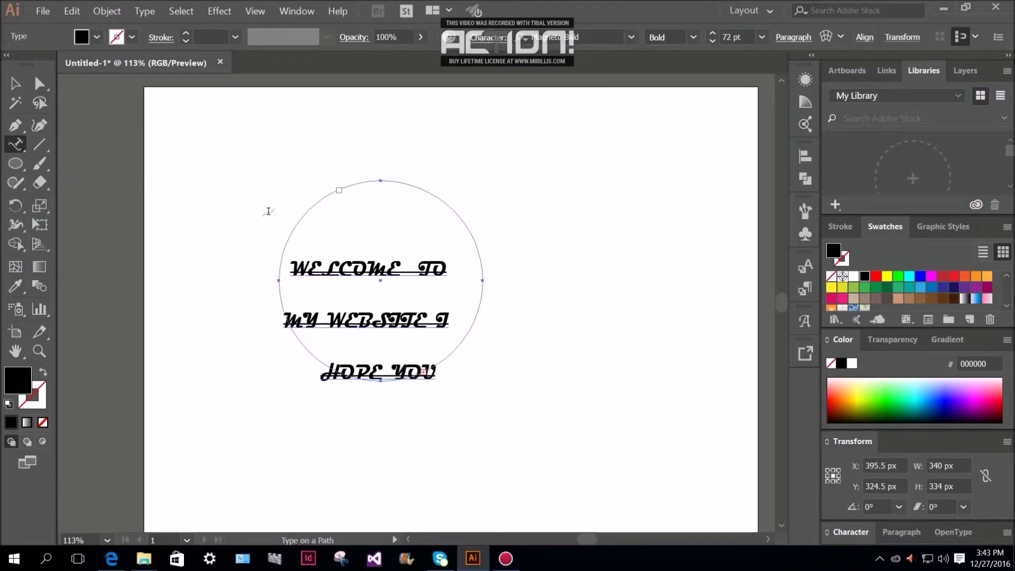
left_click(327, 197)
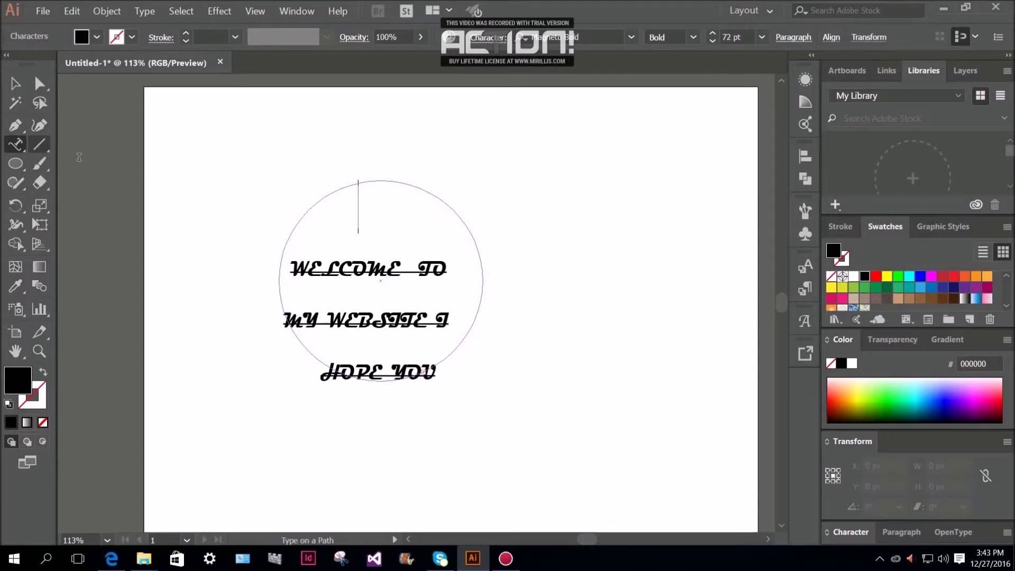
type("WEEE")
key("BackSpace")
key("BackSpace")
key("BackSpace")
key("BackSpace")
key("BackSpace")
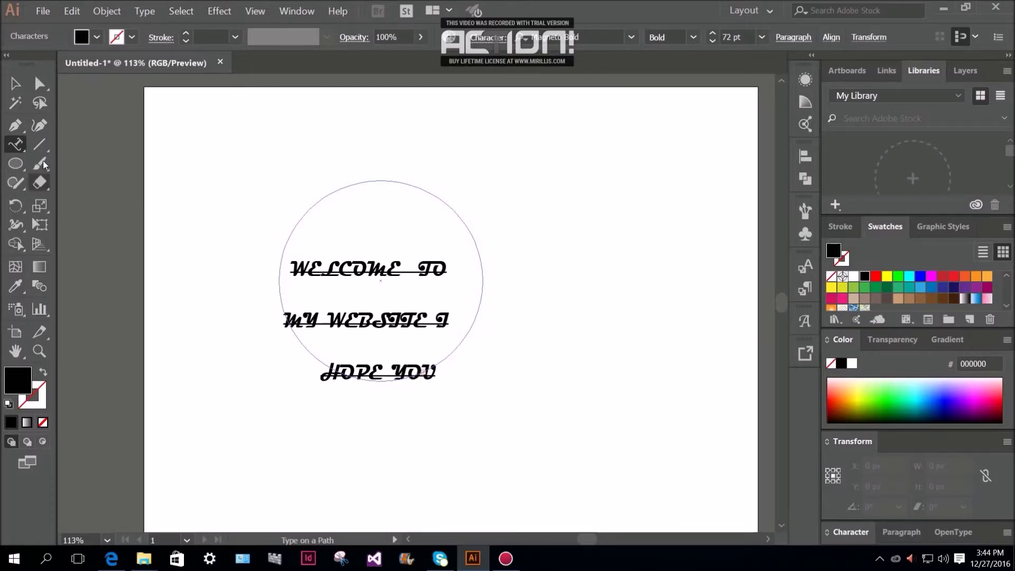
left_click(41, 148)
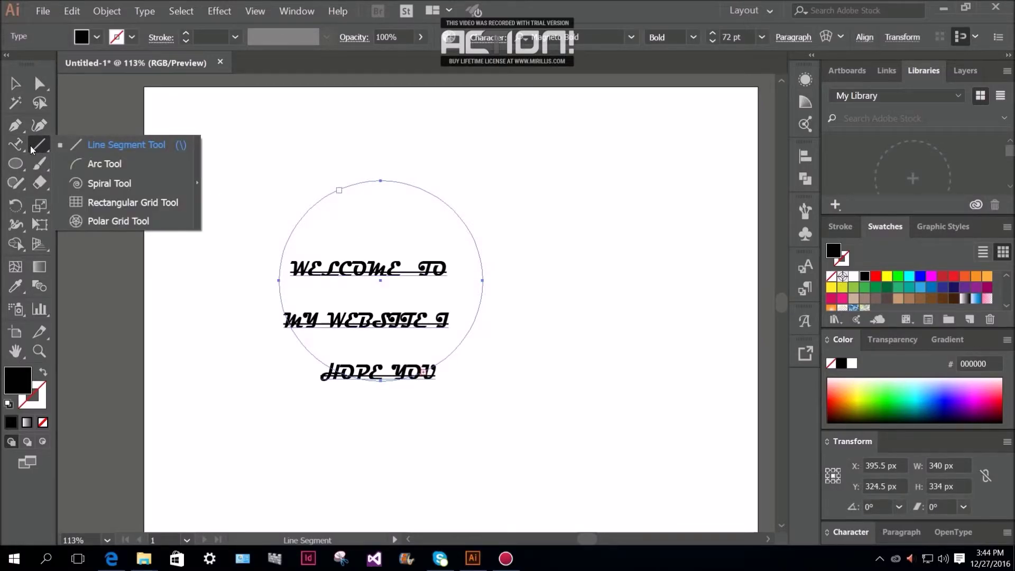
left_click(48, 144)
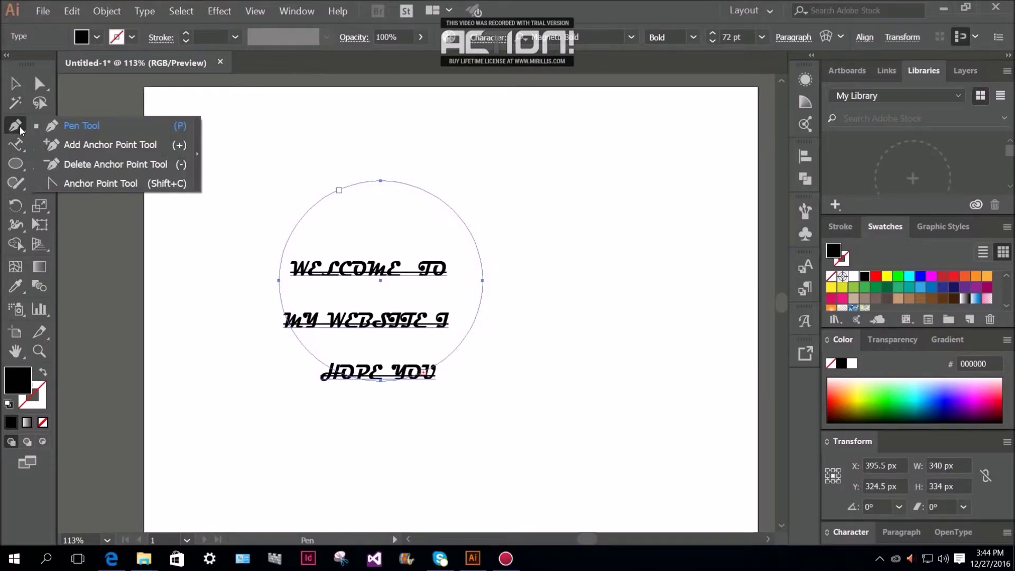
left_click_drag(20, 125, 80, 127)
Step: Draw a closed nine-point angular zigzag shape with the Pen tool above the welcome text
left_click(209, 167)
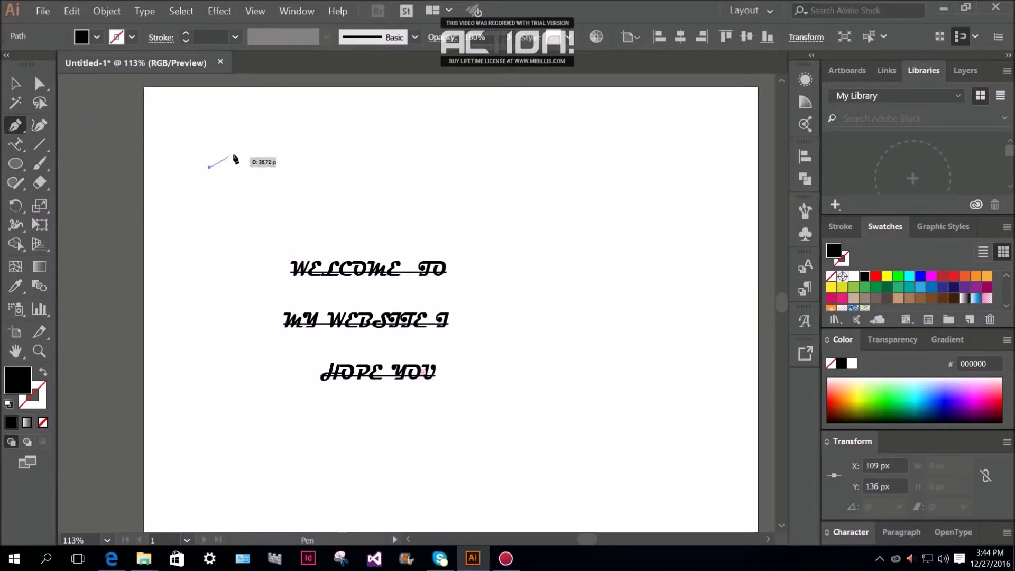
left_click(266, 126)
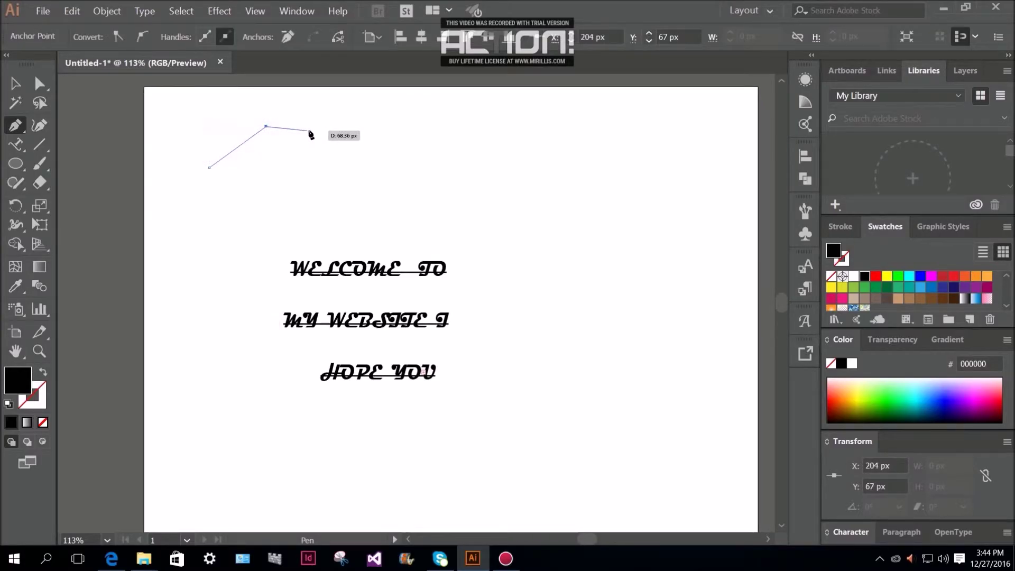
left_click(350, 148)
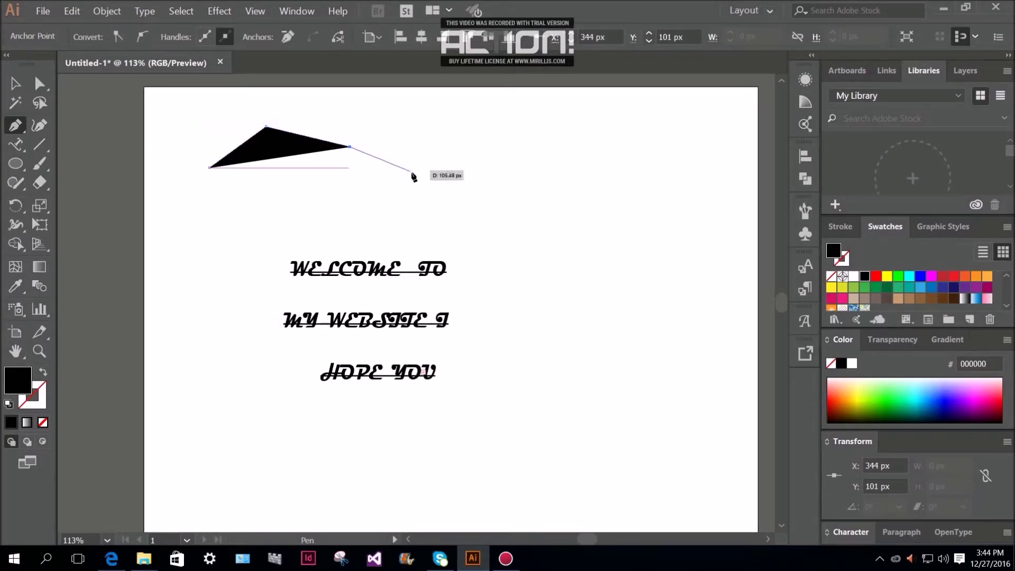
left_click(430, 184)
left_click(472, 212)
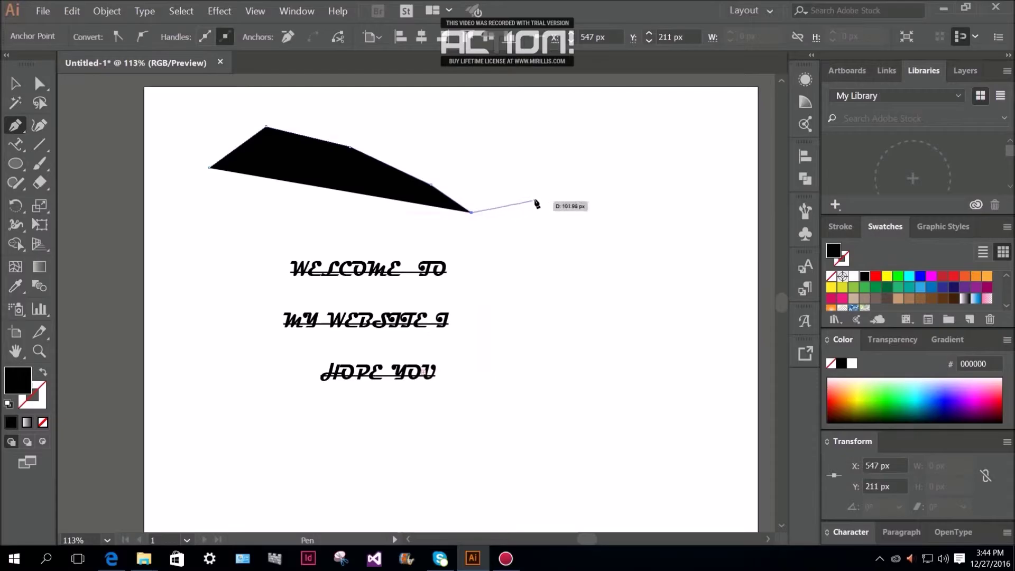
left_click(538, 193)
left_click(582, 175)
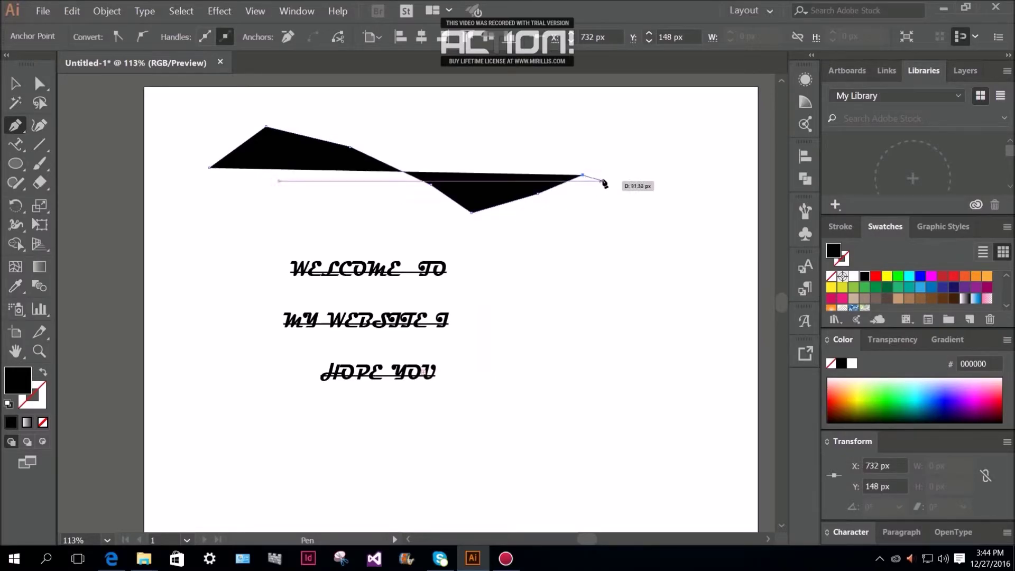
left_click(582, 251)
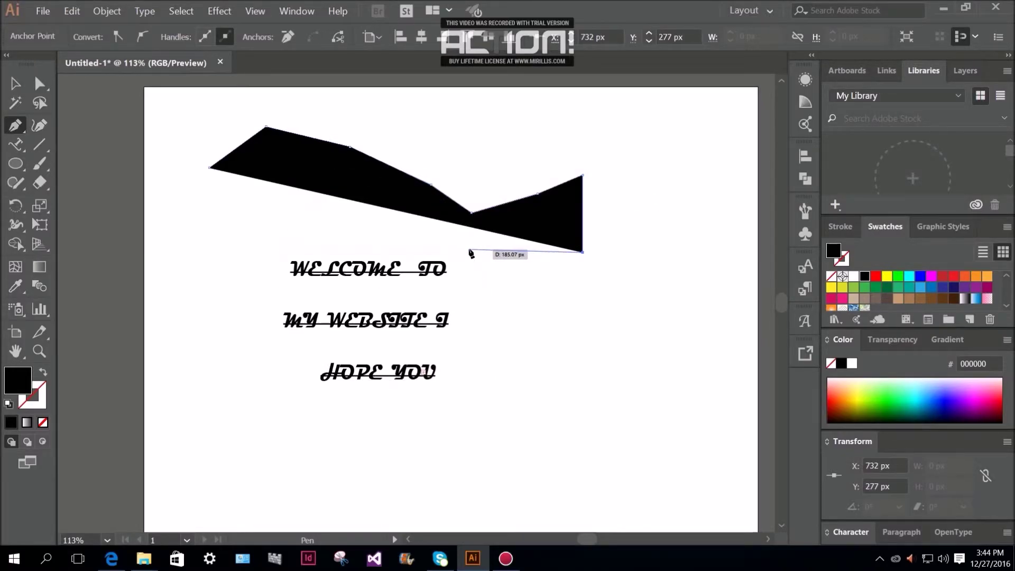
left_click(263, 237)
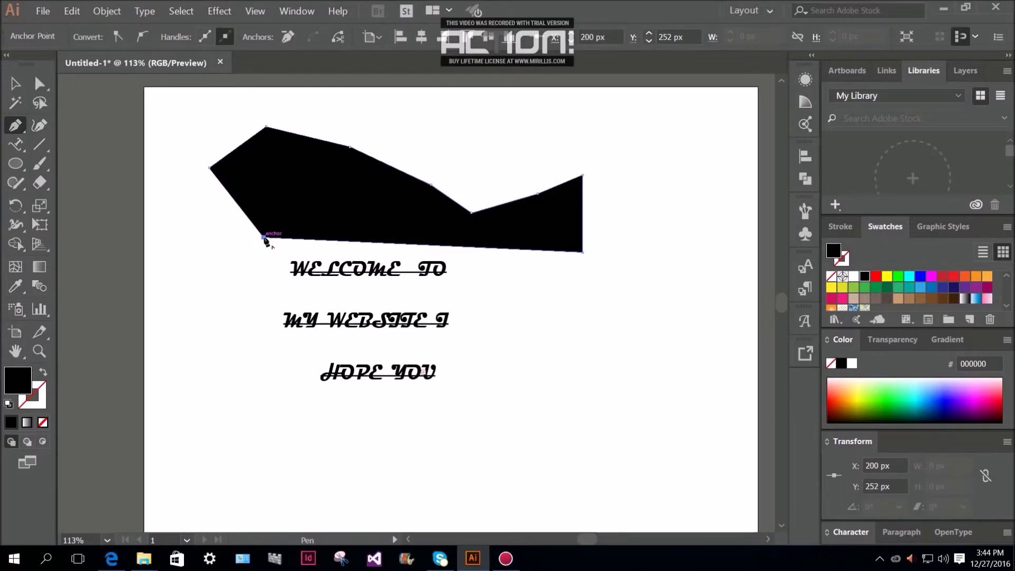
left_click(209, 167)
Step: Nudge the black shape slightly up and left, then deselect it
left_click(17, 86)
left_click(321, 176)
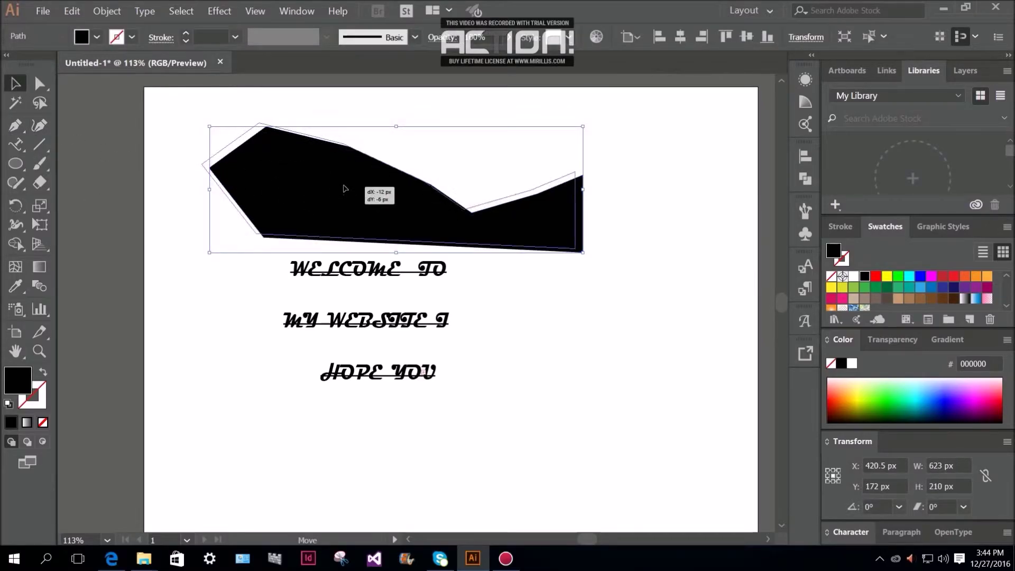
left_click_drag(351, 197, 343, 192)
left_click(223, 144)
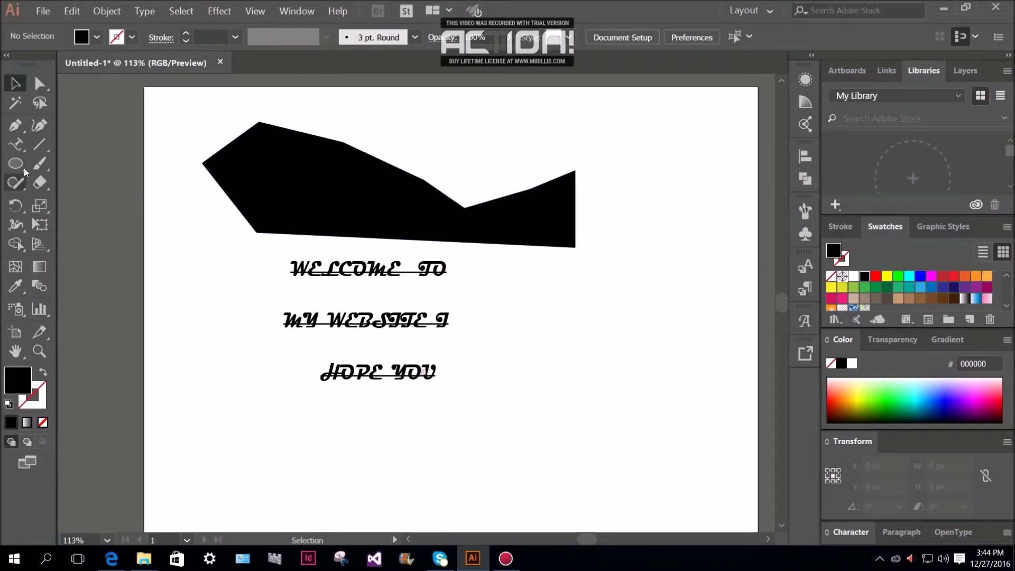
Step: Flow 'Lorem ipsum dolor sit amet' placeholder text along the angular shape's edge using Type on a Path
left_click(21, 148)
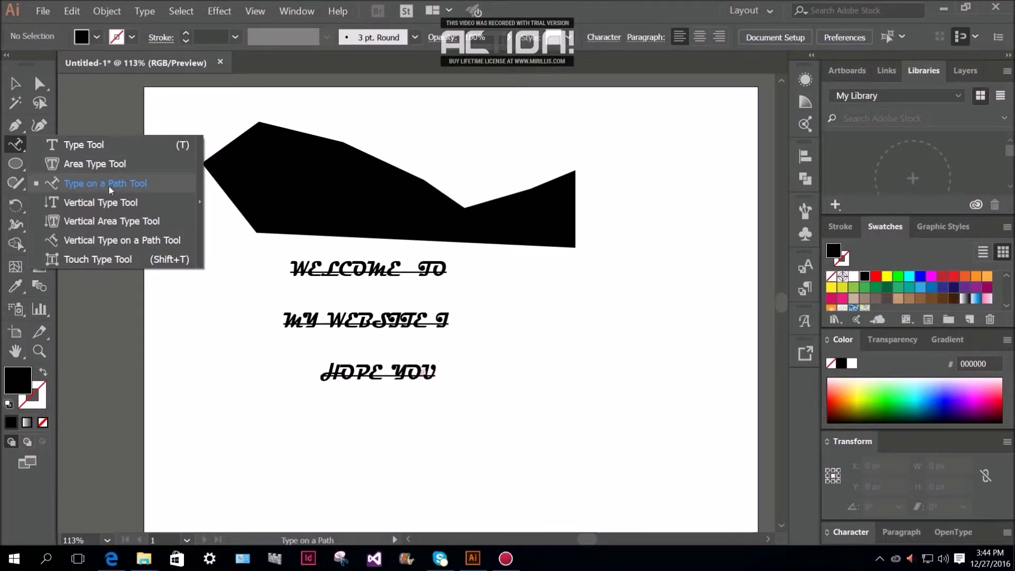
left_click(117, 187)
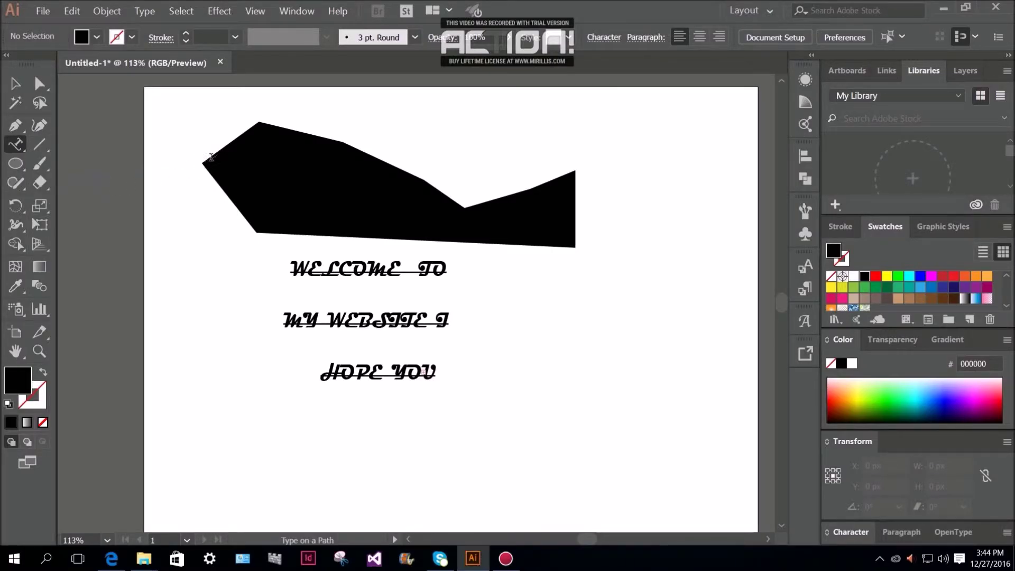
left_click(205, 158)
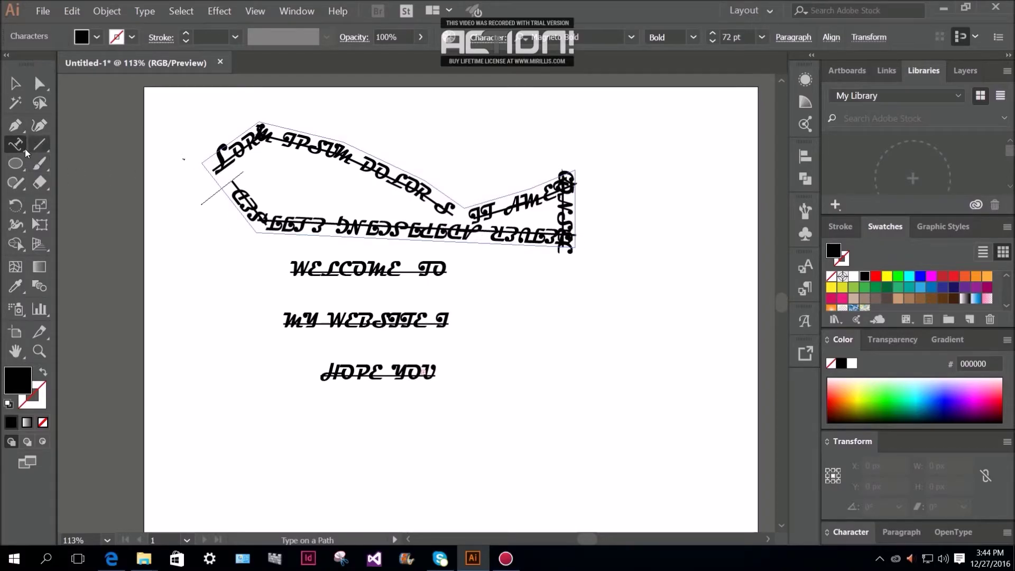
left_click_drag(25, 148, 102, 208)
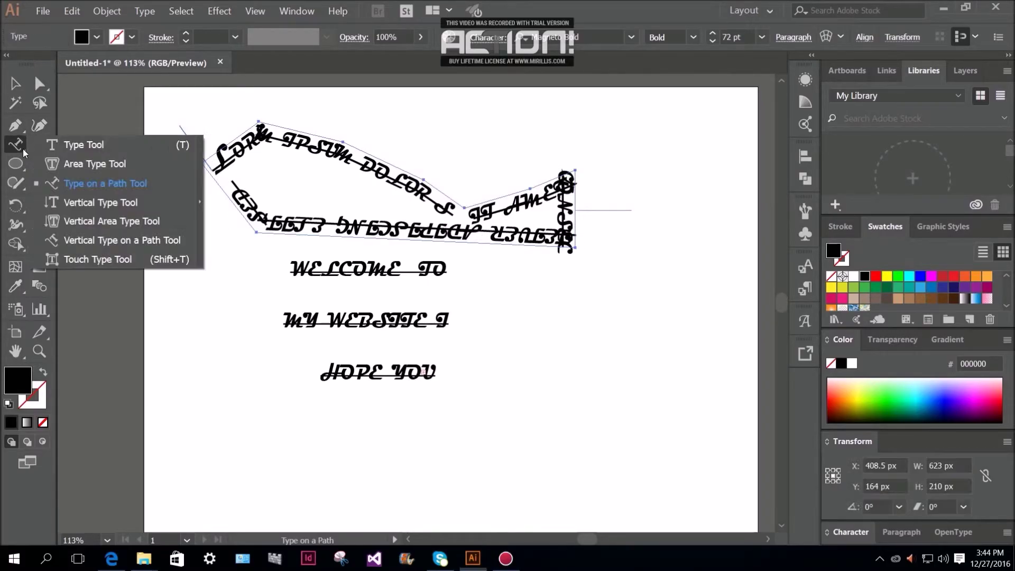
Step: Place a vertical LOREM IPSUM placeholder column near the artboard's left edge
left_click(125, 205)
left_click(187, 267)
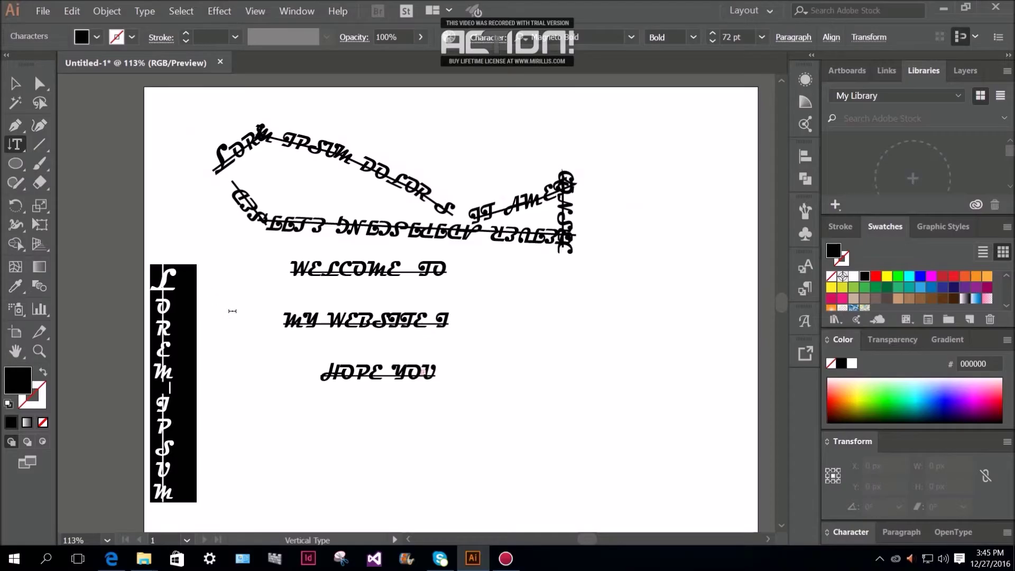
left_click(191, 294)
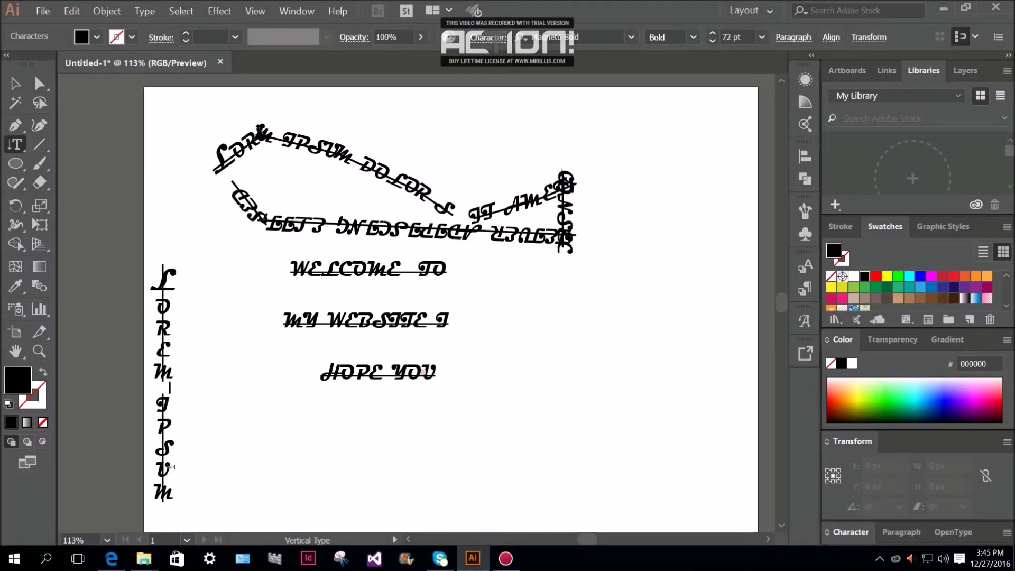
Step: Try Vertical Area Type on the canvas and dismiss the non-compound path alert
left_click(23, 147)
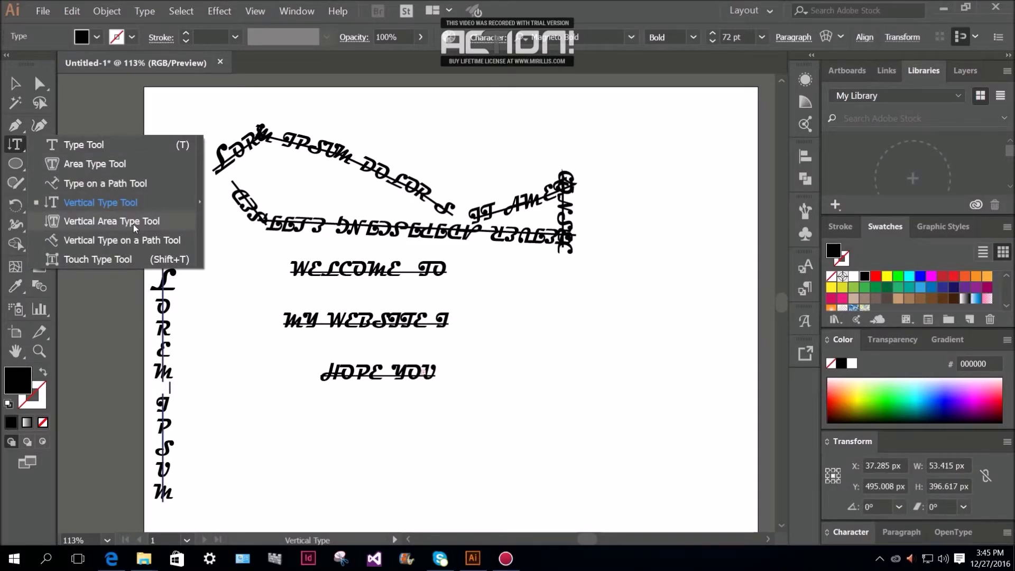
left_click(141, 222)
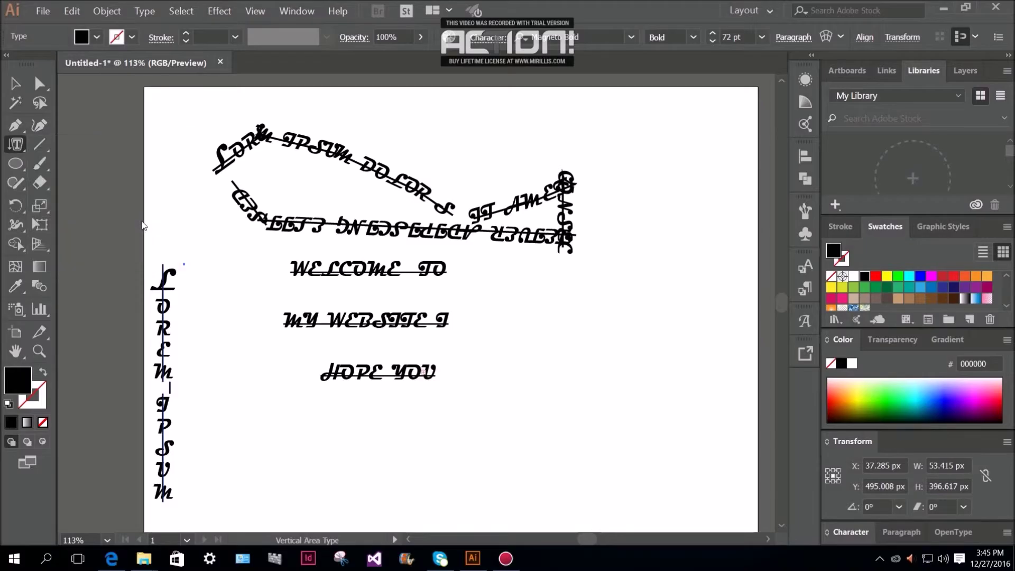
left_click(221, 299)
left_click(642, 296)
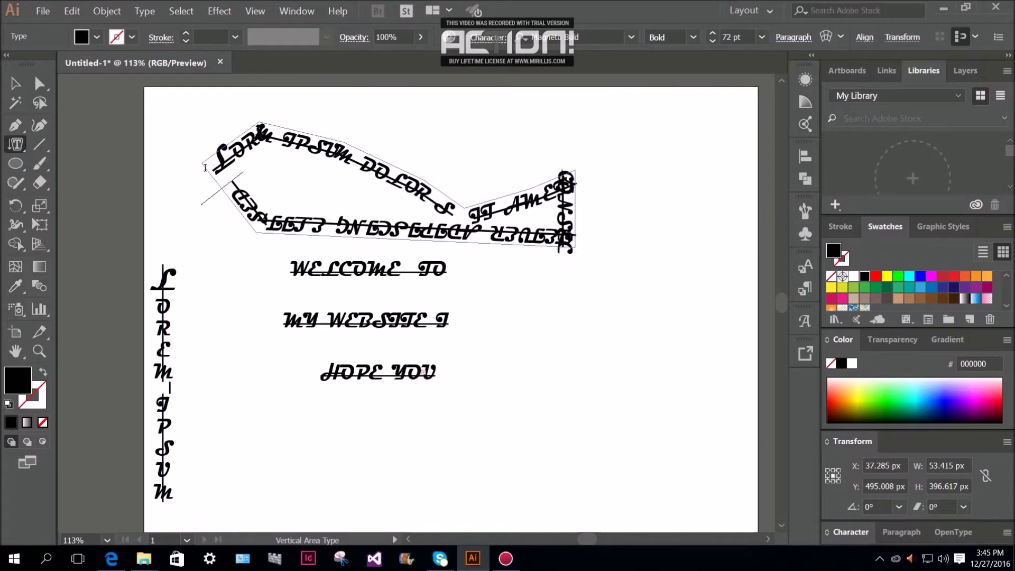
Step: Delete one character from the path text and finish editing
left_click(205, 168)
key("BackSpace")
key("Escape")
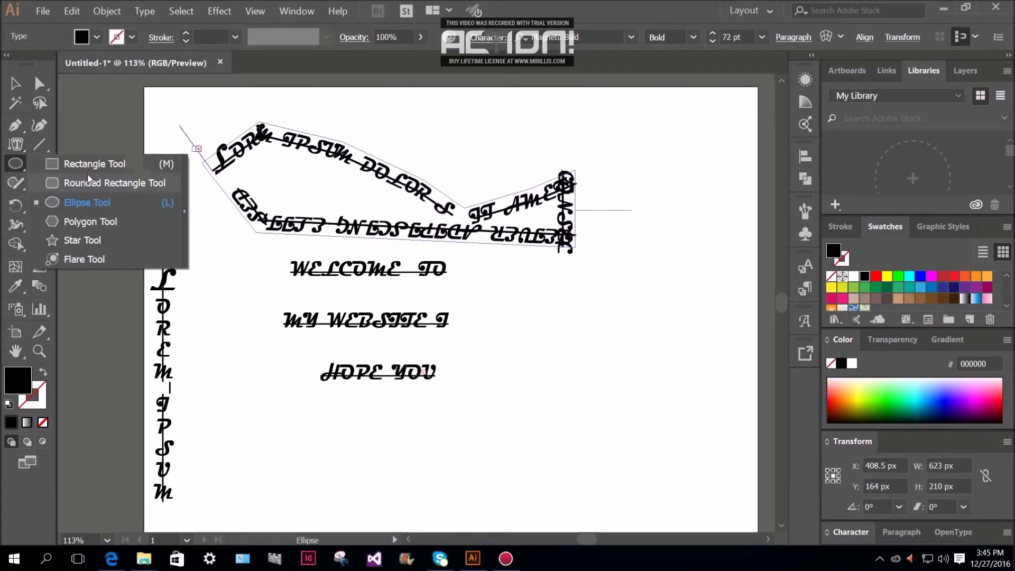
Step: Draw a 197 × 324 px rectangle to the right of the text lines
left_click_drag(24, 170, 104, 163)
left_click_drag(532, 298, 651, 492)
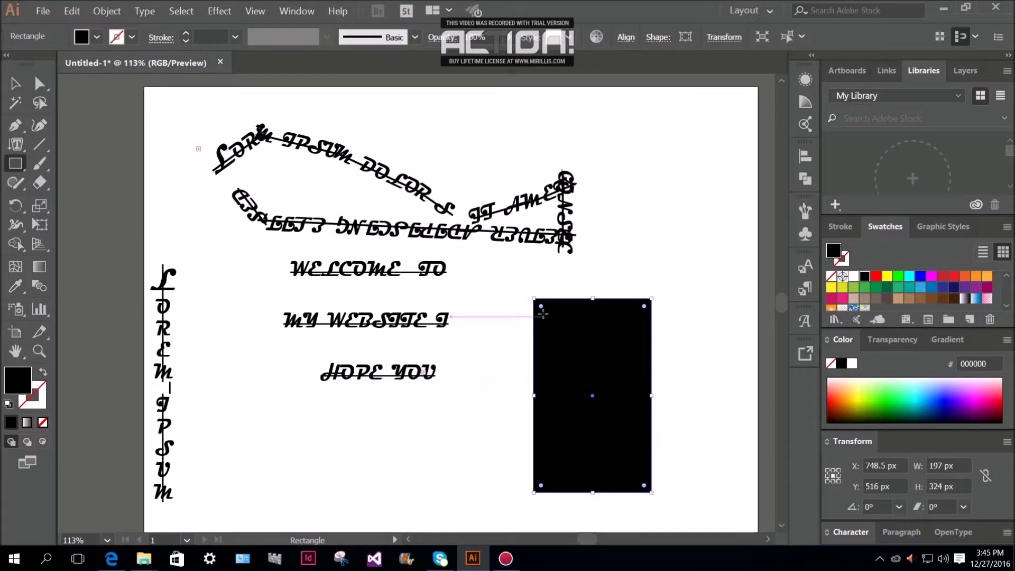
left_click(550, 327)
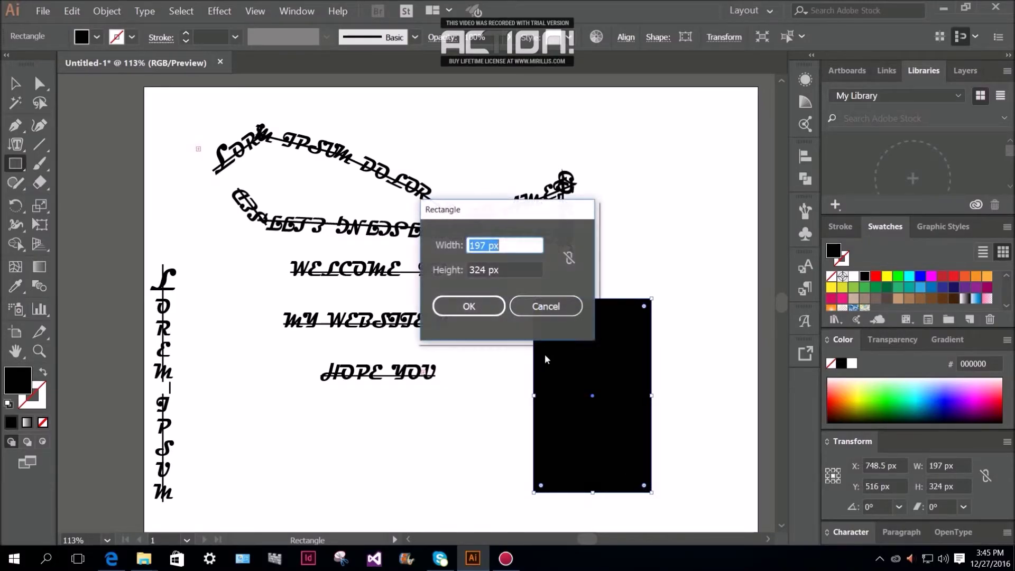
left_click(483, 310)
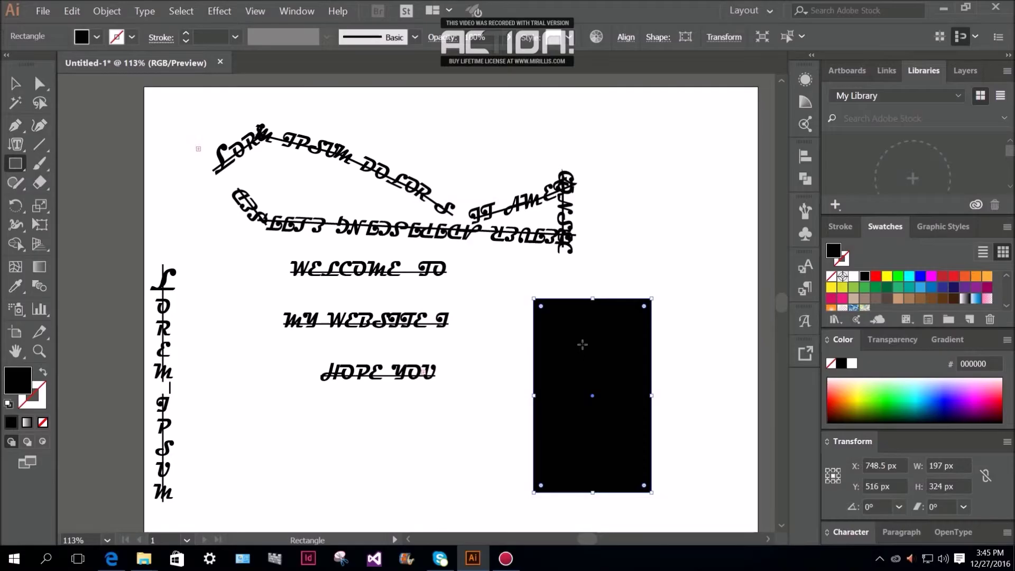
Step: Select the rectangle and set its fill to None
left_click(15, 83)
left_click(510, 383)
left_click(589, 390)
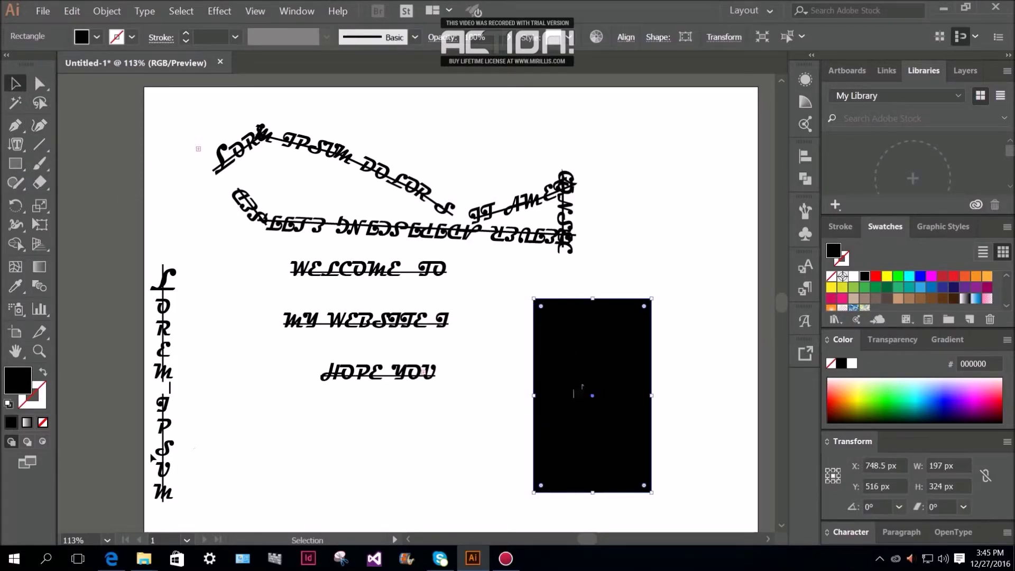
left_click(43, 423)
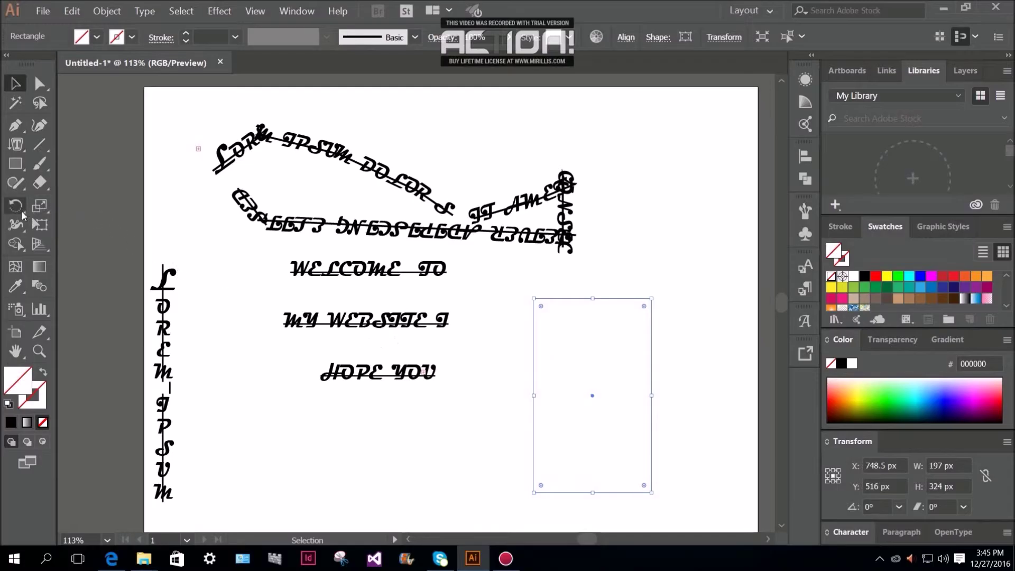
Step: Try Vertical Area Type on the rectangle, dismissing two error alerts
left_click_drag(21, 152, 101, 221)
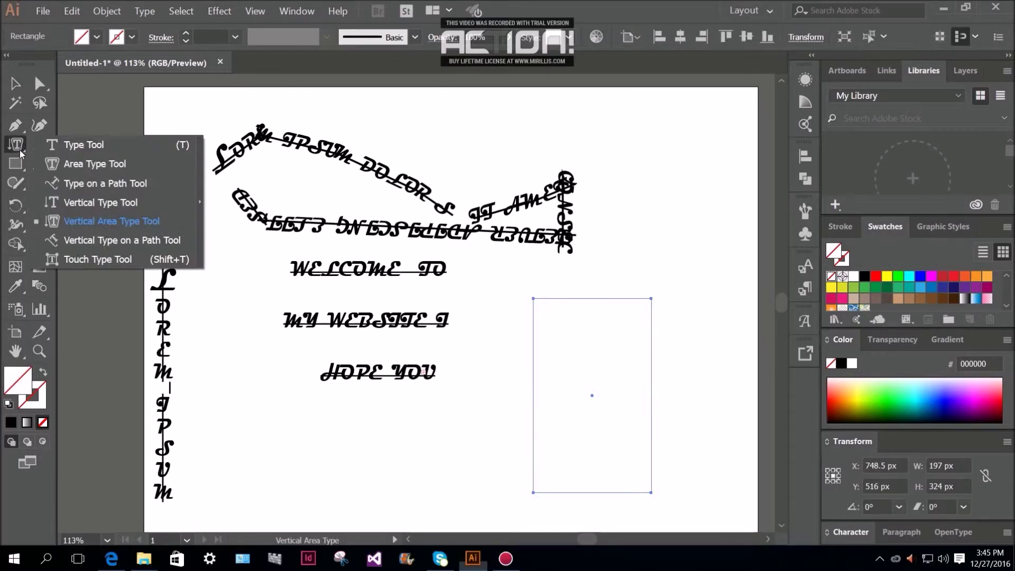
left_click(544, 310)
key("Return")
left_click(581, 364)
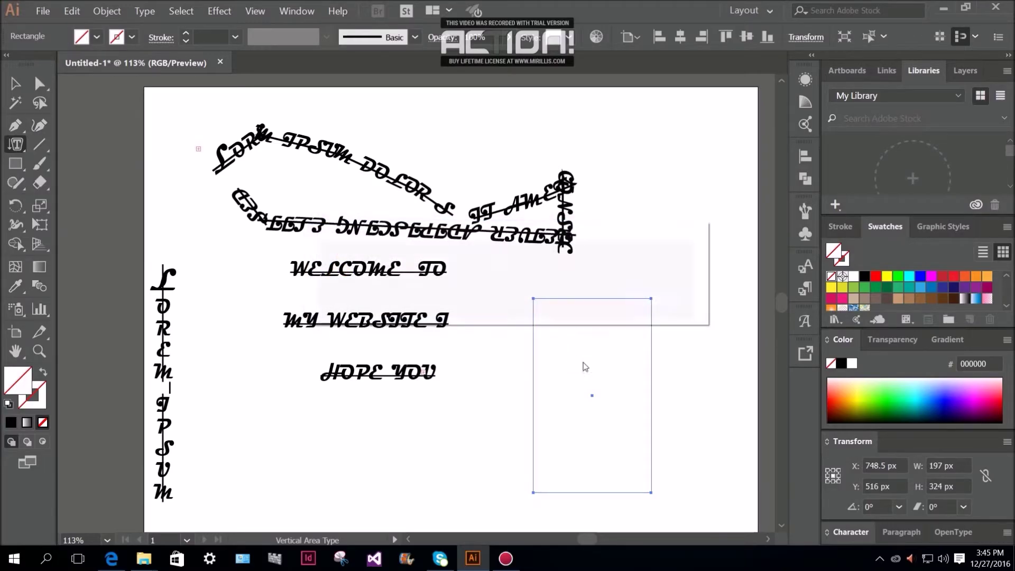
key("Return")
Step: Convert the rectangle to vertical area text and type 'fdsffsdfsfff' into it
left_click(535, 385)
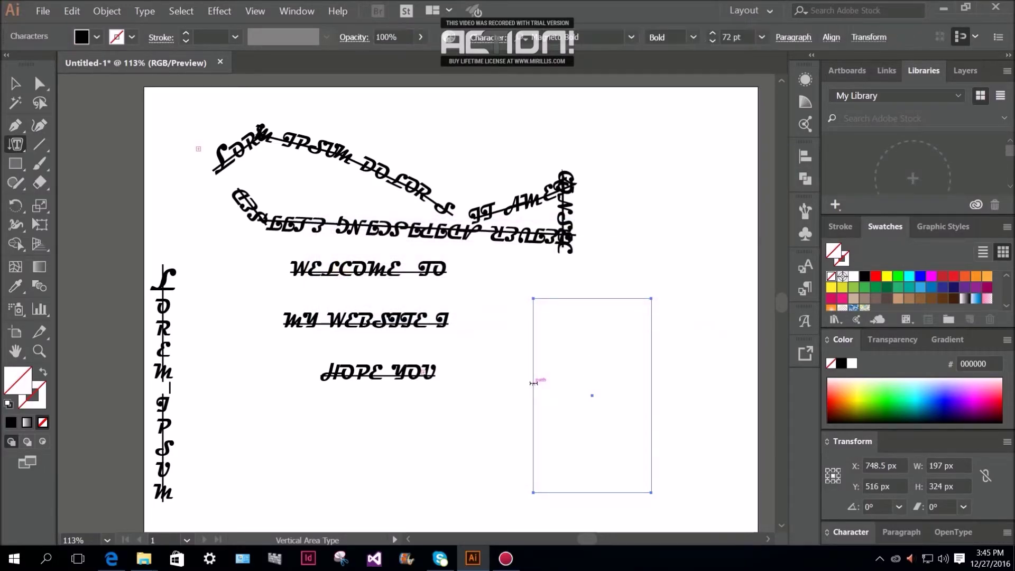
type("LOREM IPSUM")
left_click(616, 430)
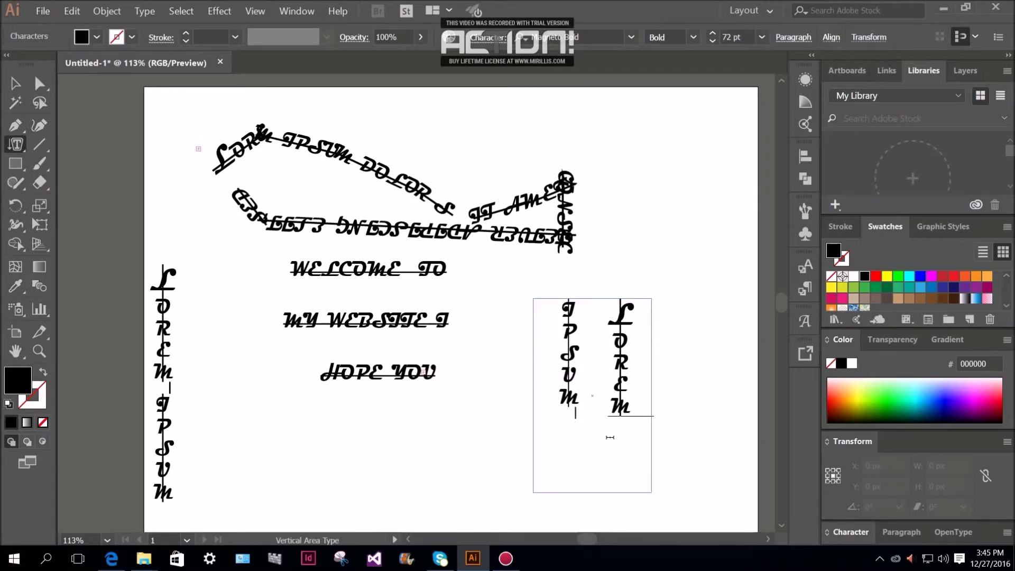
type("fdsffs")
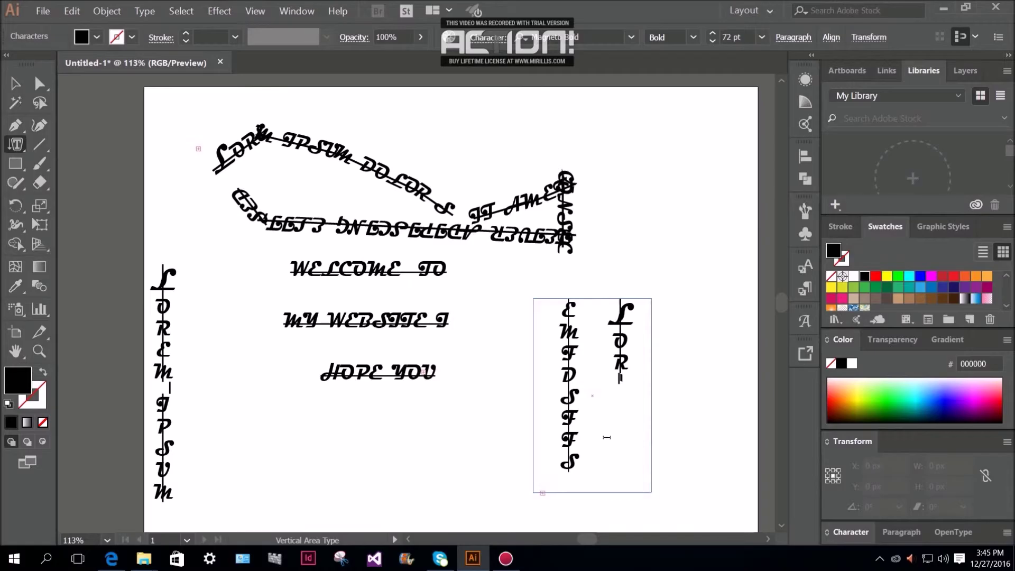
type("dfsfff")
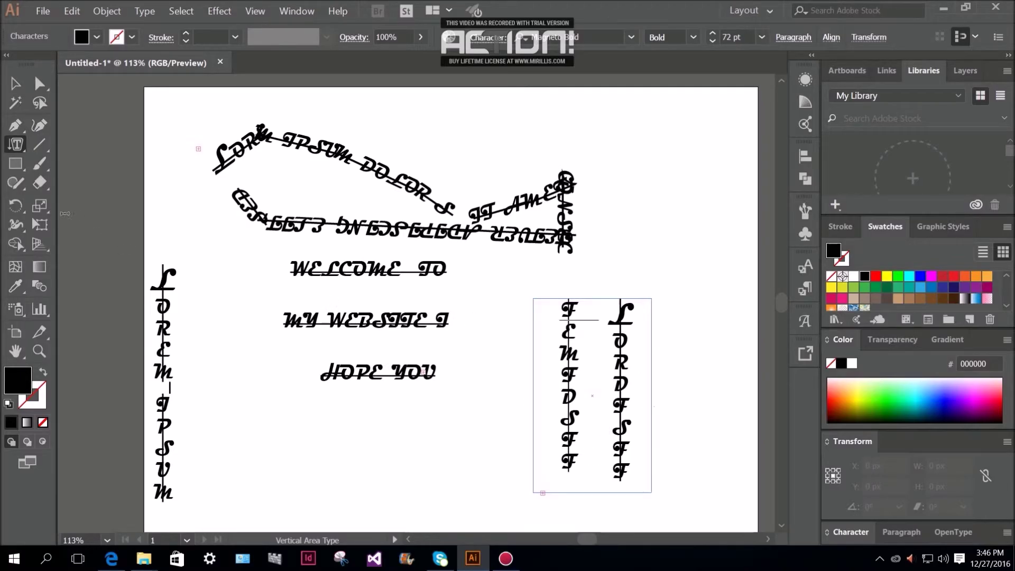
left_click(19, 148)
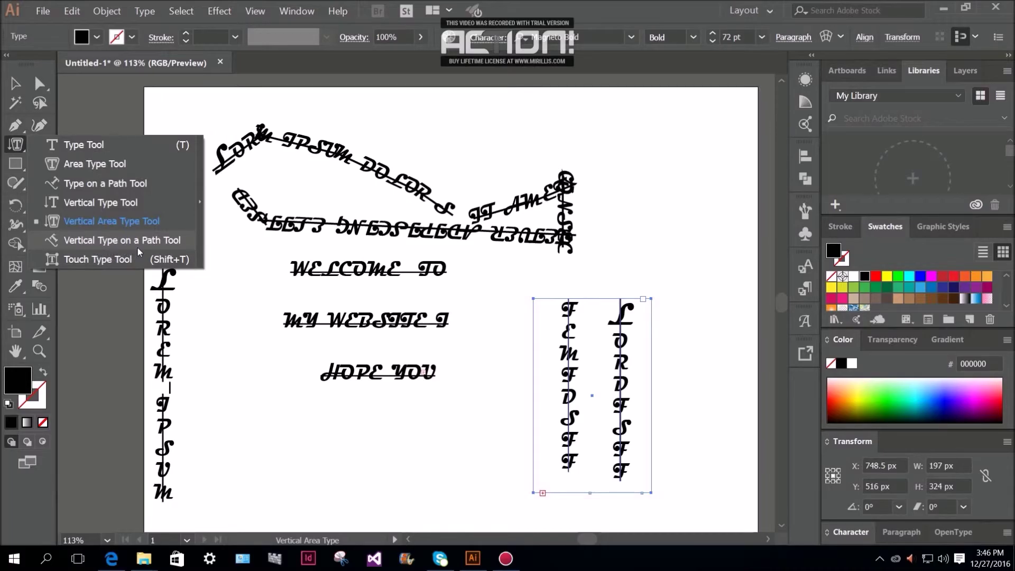
Step: Try Vertical Type on a Path in the frame, dismissing two non-compound path warnings
left_click(119, 240)
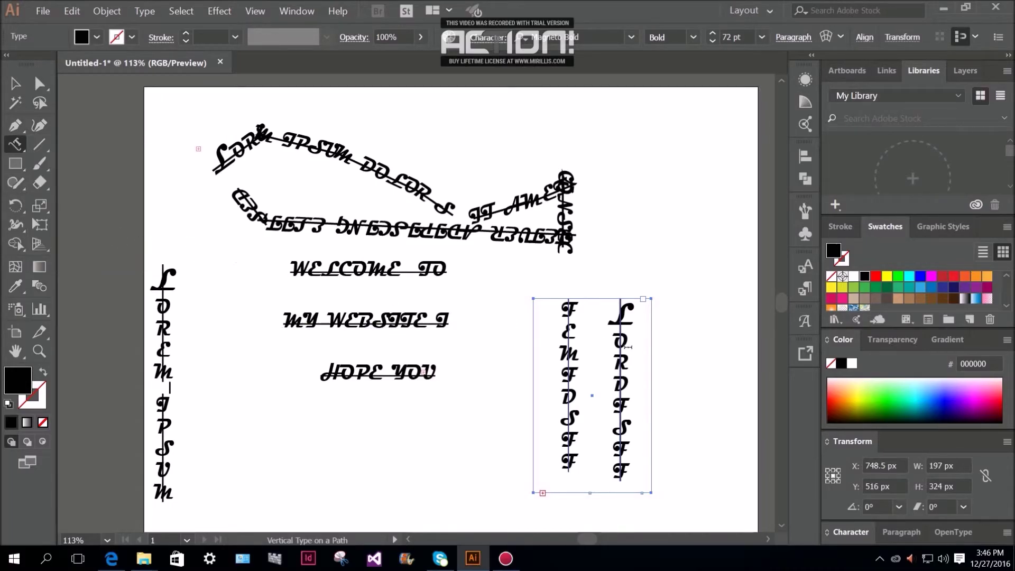
left_click(528, 304)
key("Return")
left_click(532, 316)
key("Return")
Step: Type 'SAD' into the frame's left vertical column
left_click(533, 307)
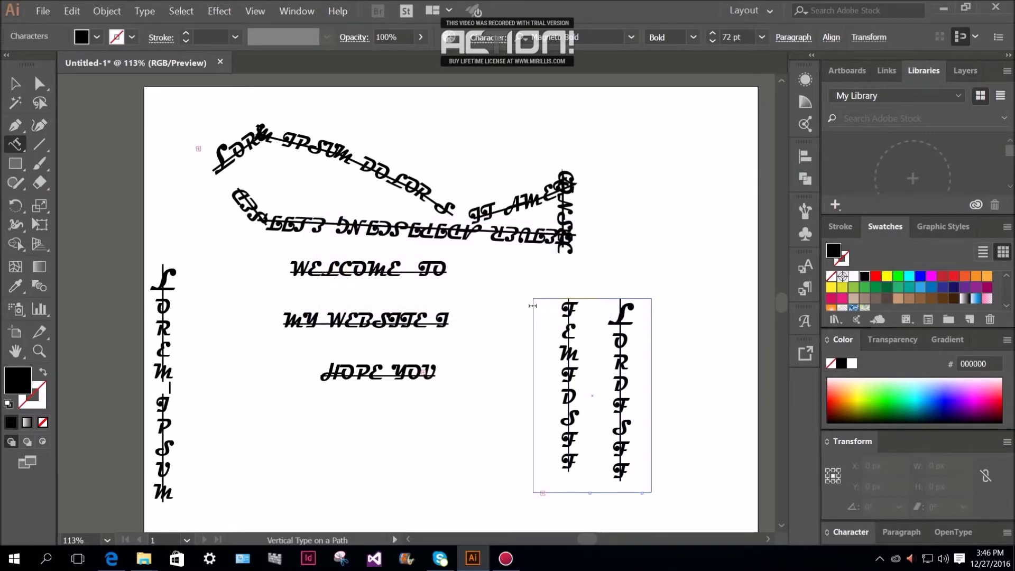
type("SAD")
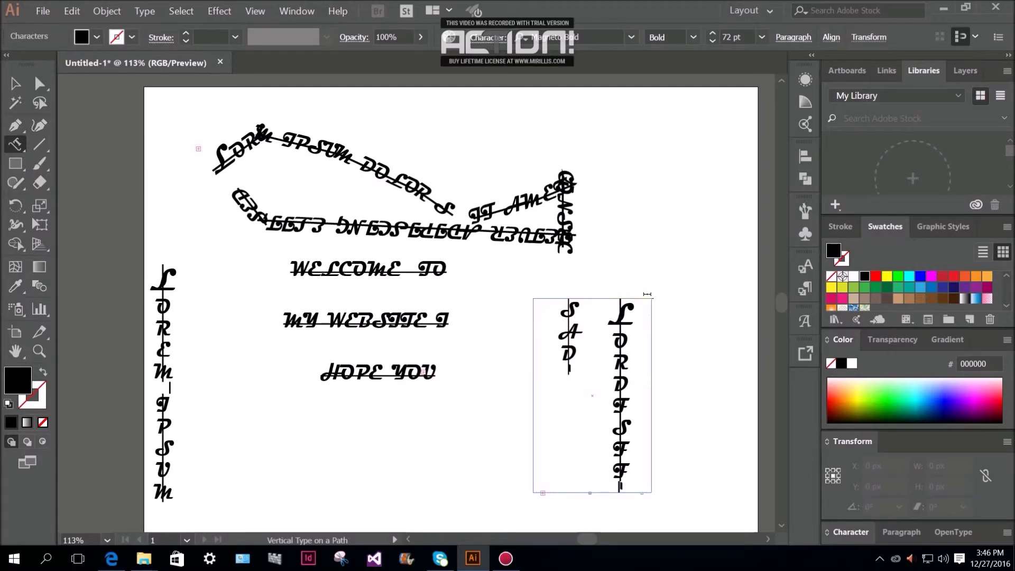
left_click(39, 146)
left_click(108, 143)
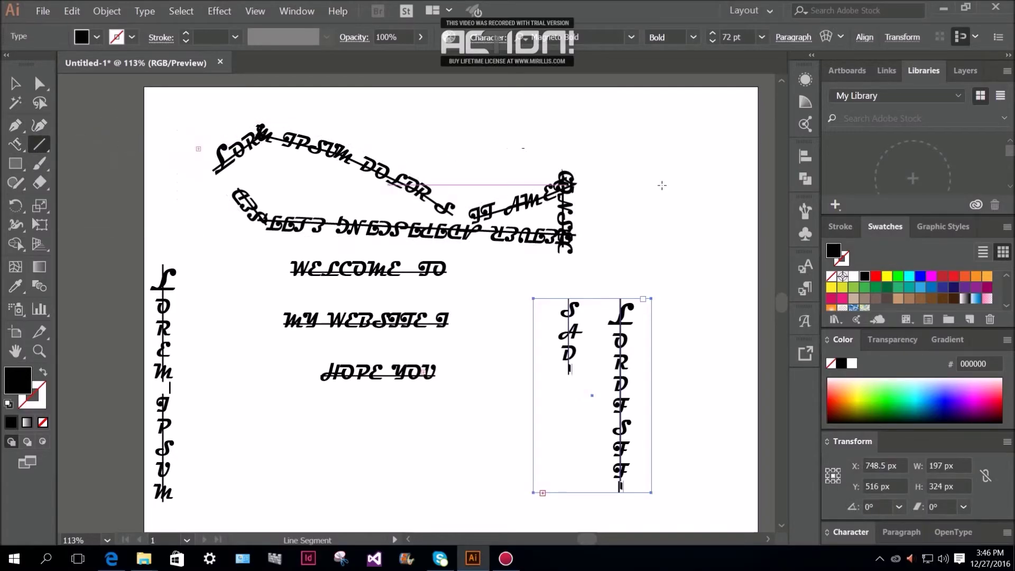
Step: Draw a vertical line near the right edge and run 'SSDASSADS' down it as vertical path text
left_click_drag(694, 142, 695, 362)
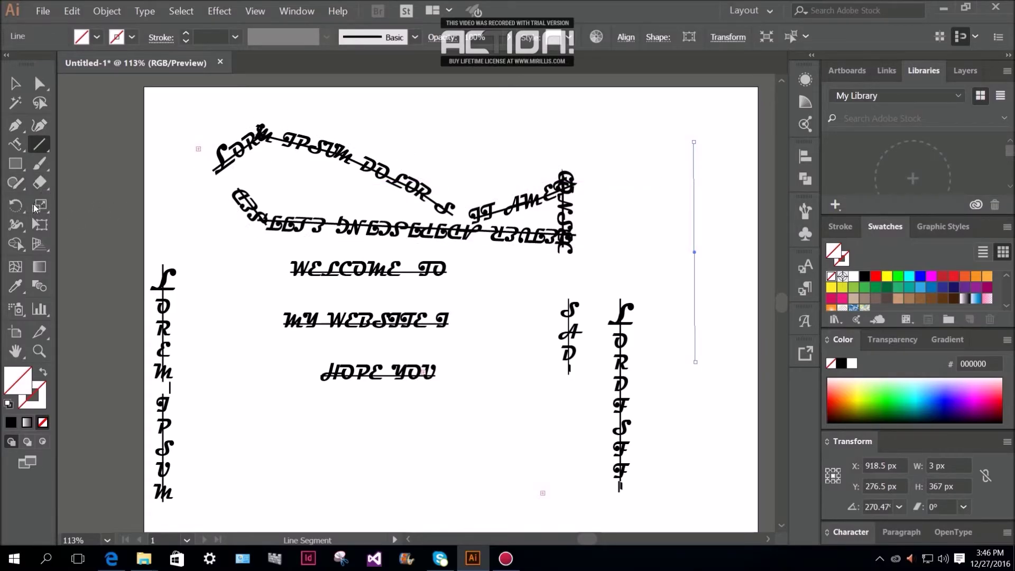
mouse_move(20, 147)
left_mouse_down()
mouse_move(90, 231)
mouse_move(124, 240)
left_mouse_up()
left_click(694, 147)
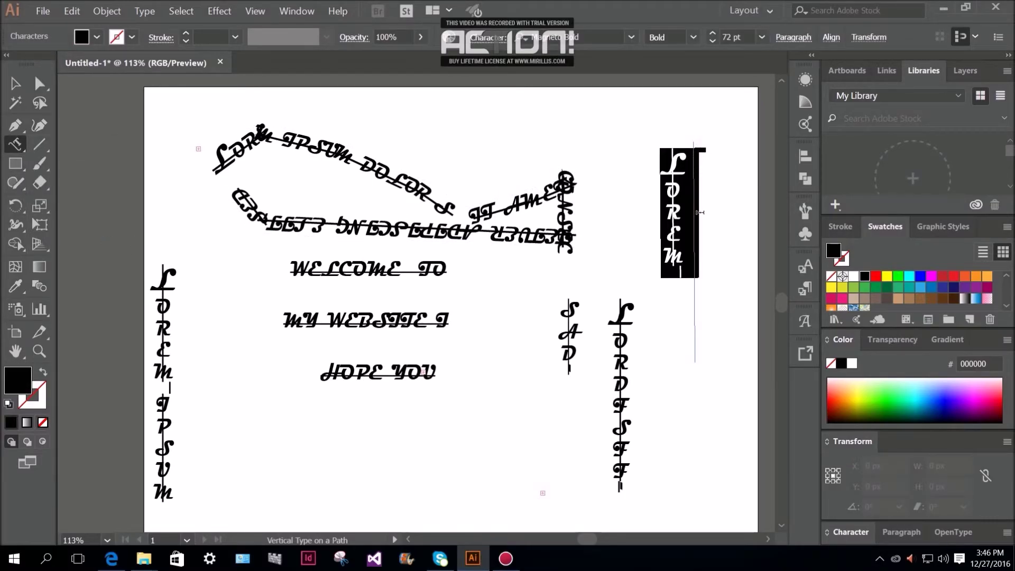
type("S")
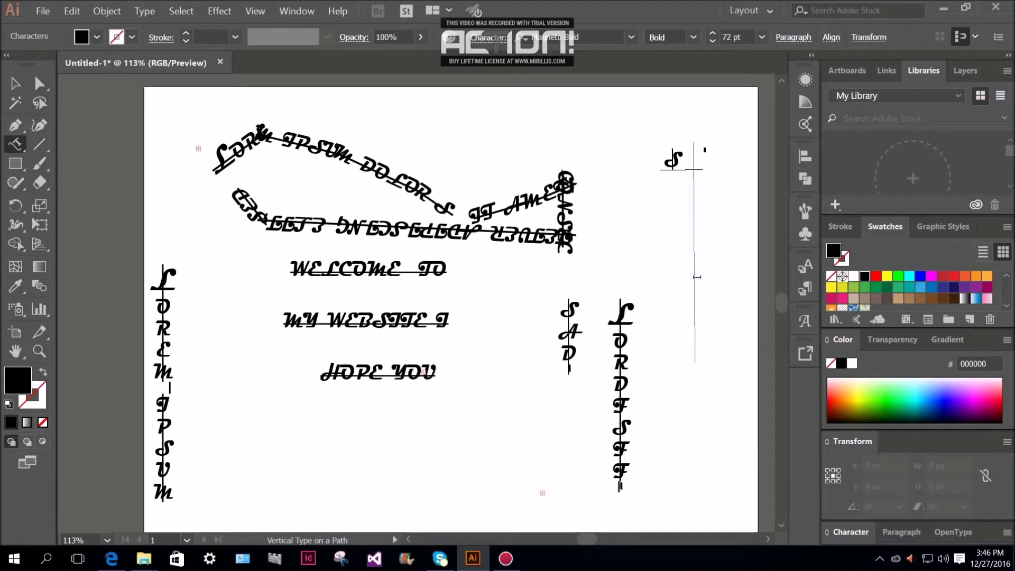
type("SDASSADS")
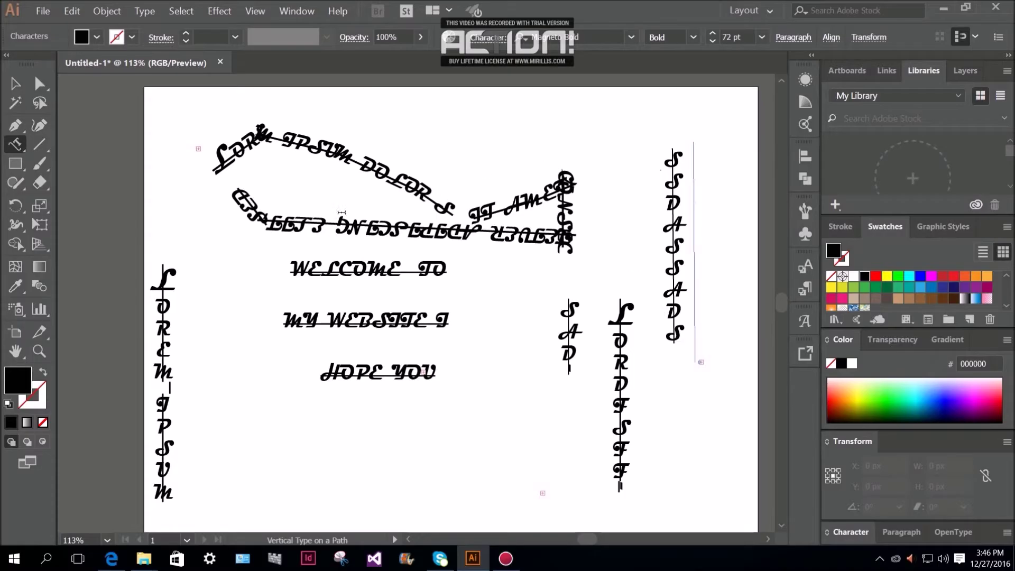
left_click(20, 149)
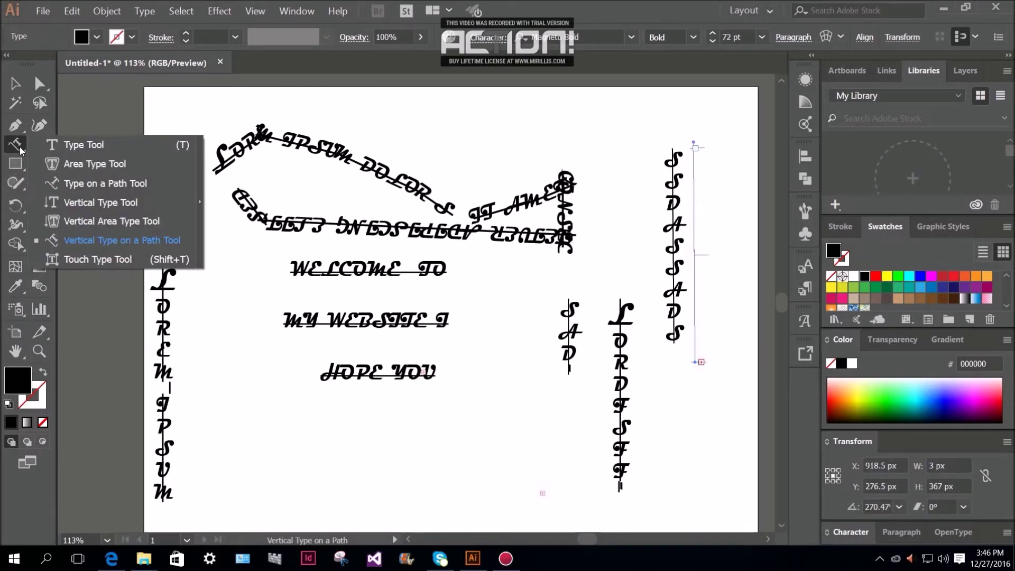
Step: Touch-select characters in WELCOME and the wavy path text, then press S
left_click(103, 260)
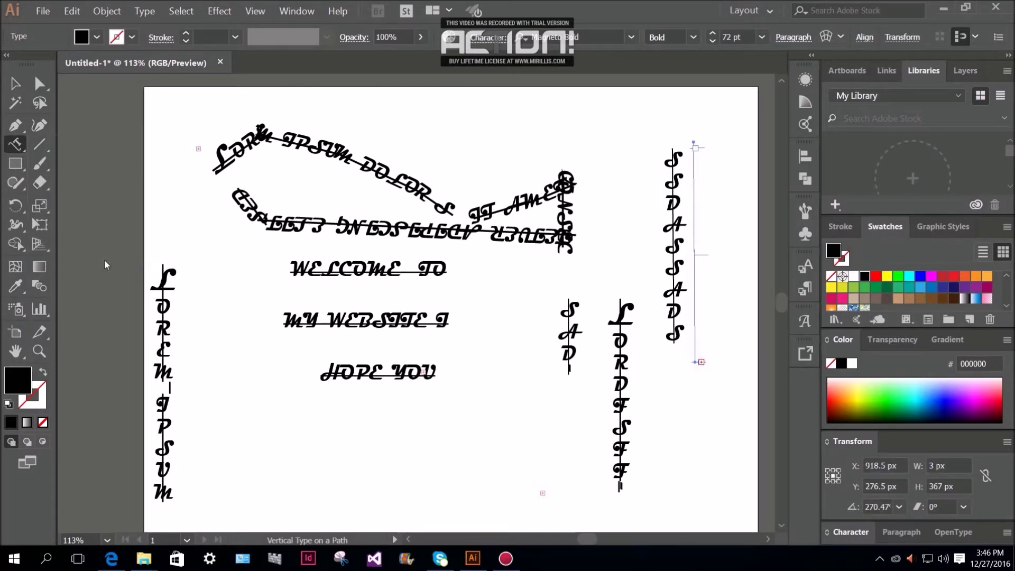
left_click(329, 267)
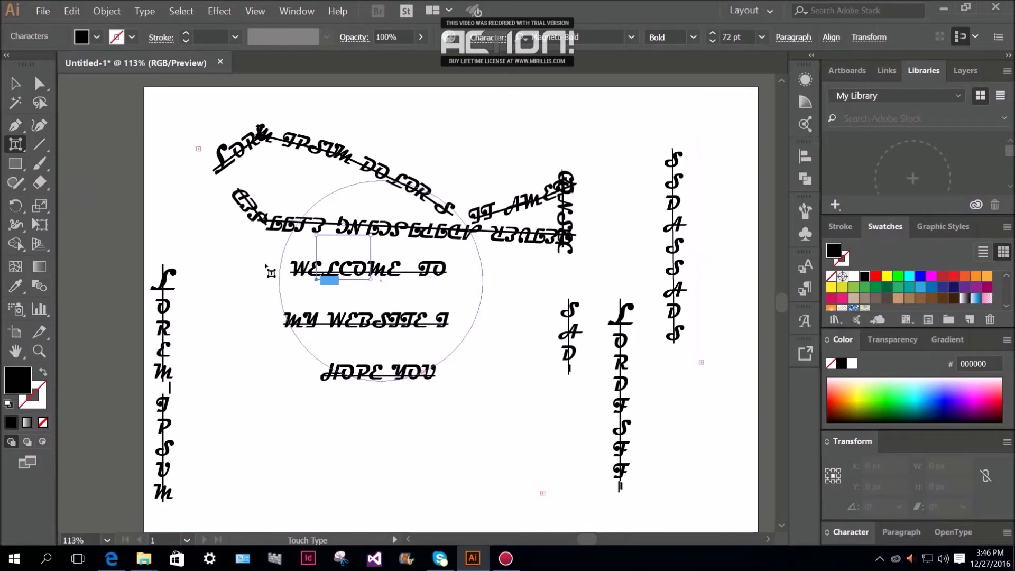
left_click(241, 155)
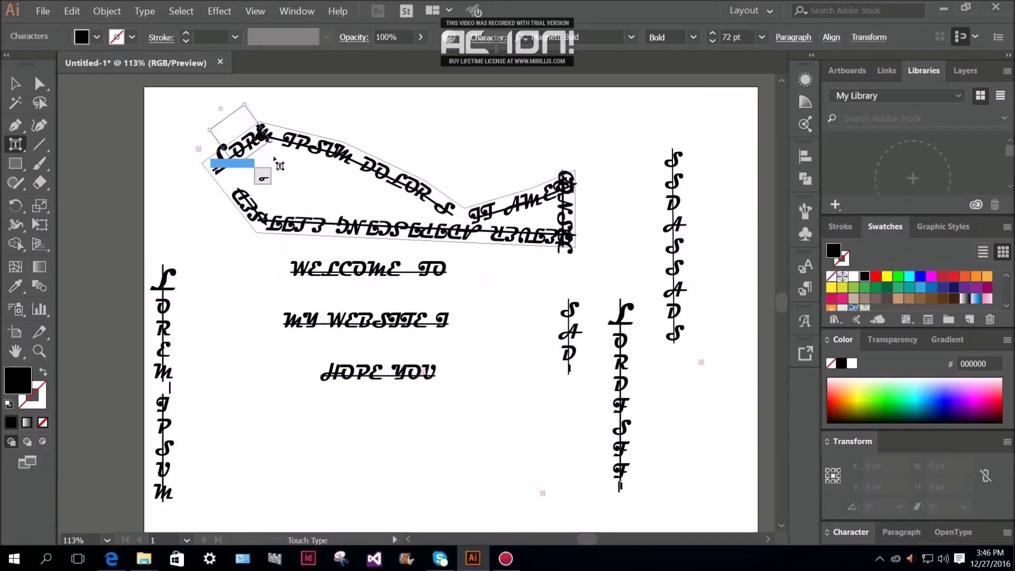
key("s")
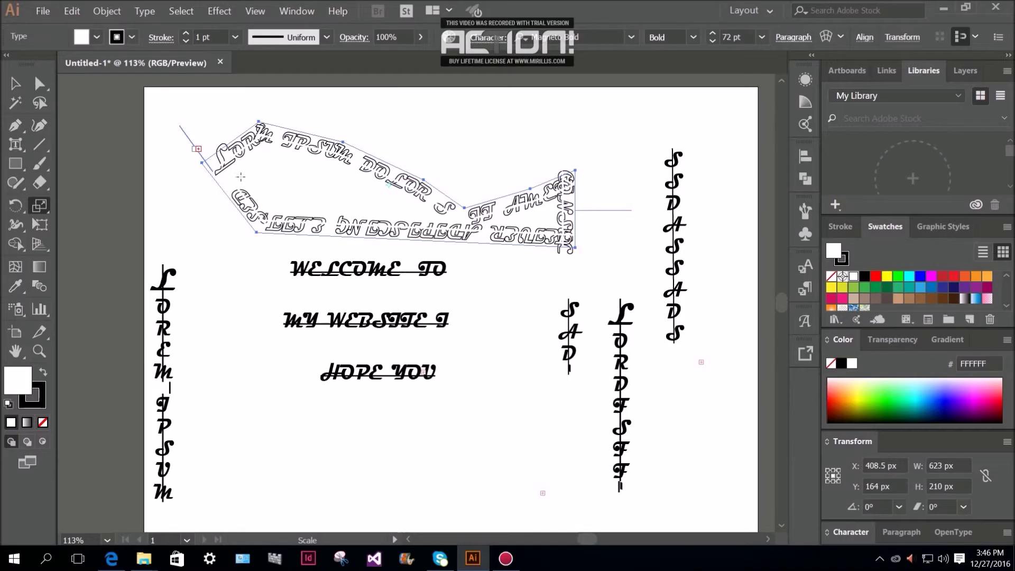
Step: Check Type on a Path Options (Baseline alignment, Auto spacing) and close them unchanged
left_click(21, 164)
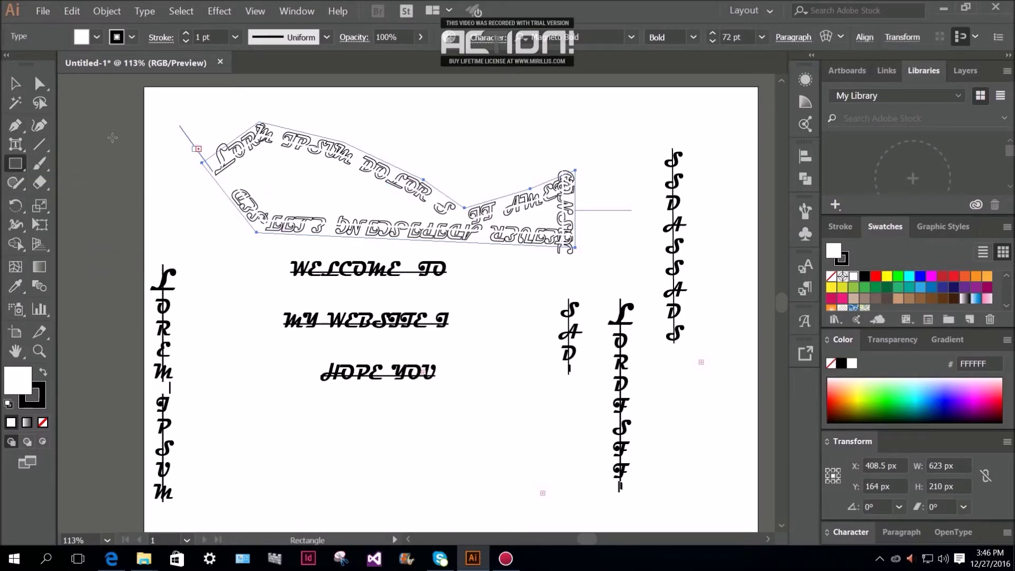
double_click(21, 147)
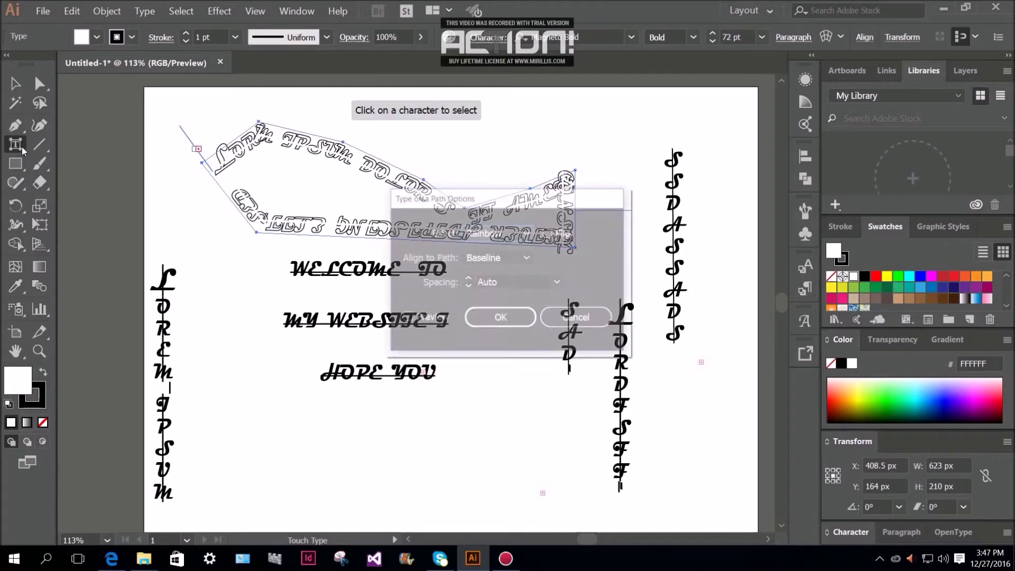
left_click(521, 319)
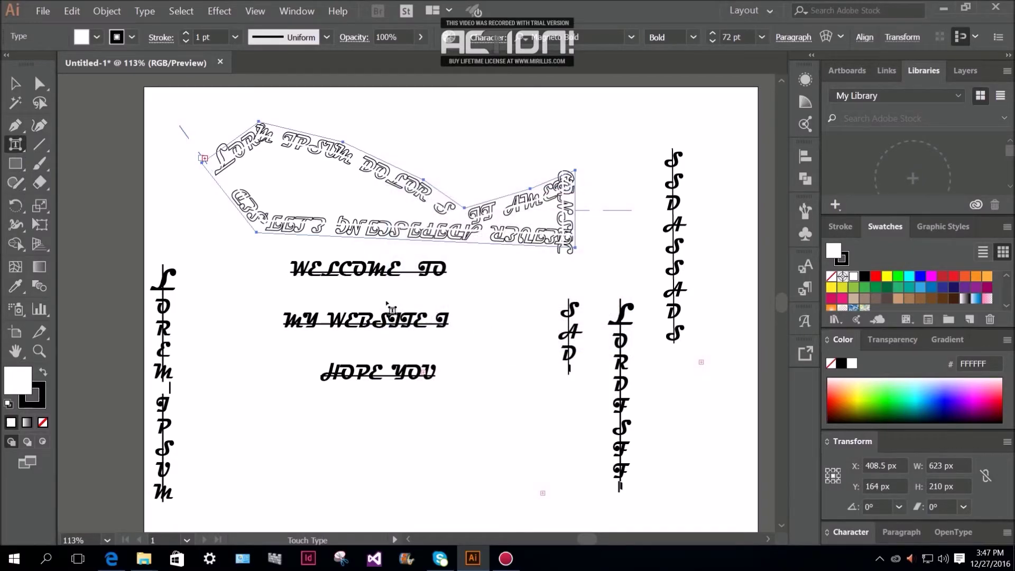
Step: Select characters on the wavy path text, then the H of HOPE YOU
left_click(385, 236)
left_click(280, 228)
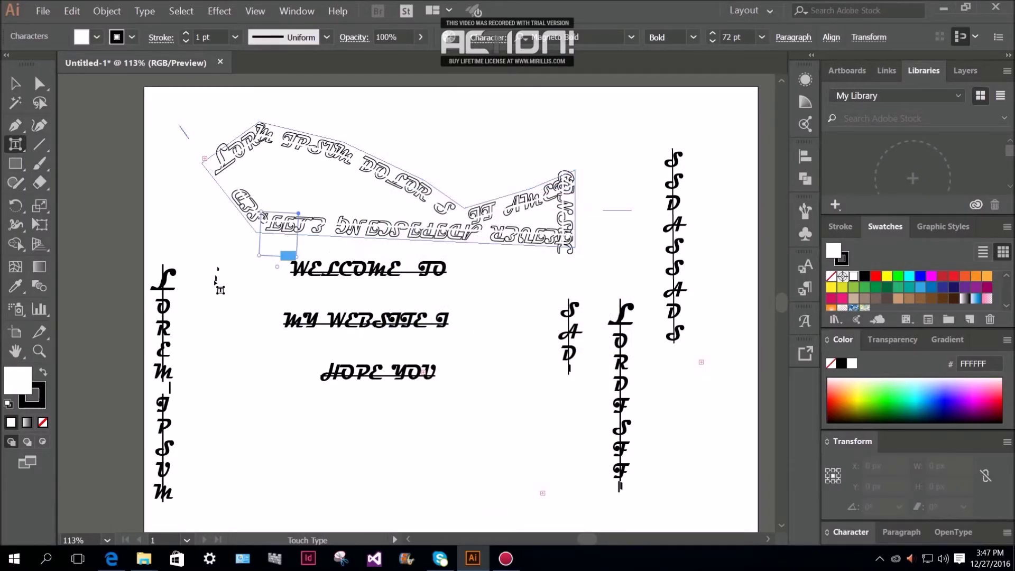
left_click(286, 432)
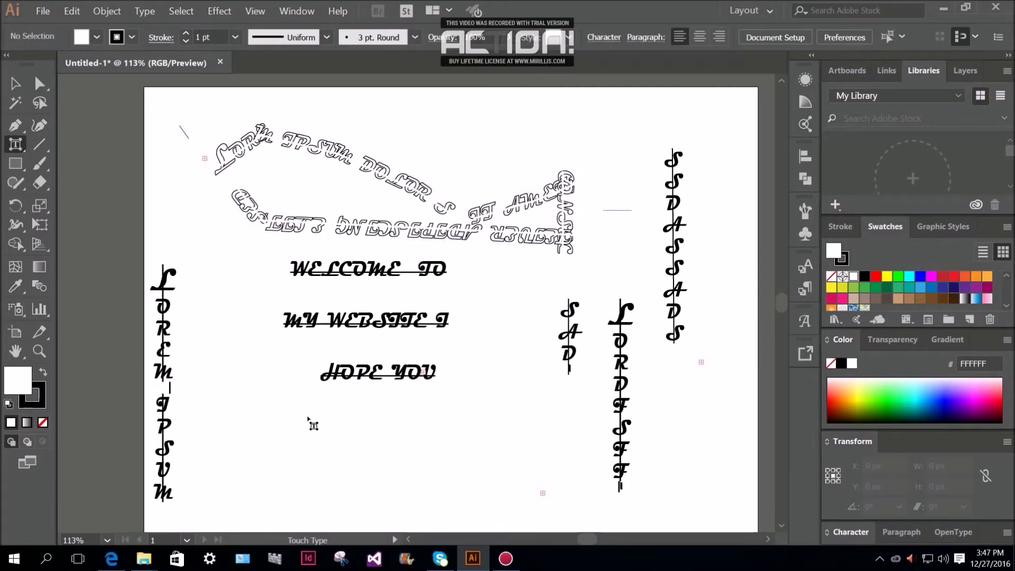
left_click(320, 377)
Step: Give the circle welcome text default white fill and black stroke
key("a")
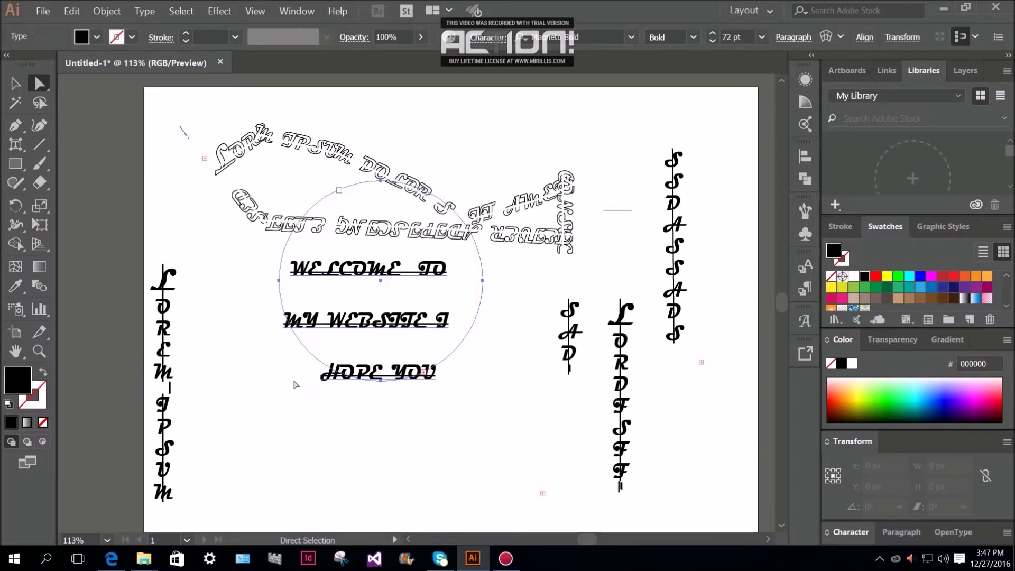
key("d")
left_click(295, 350)
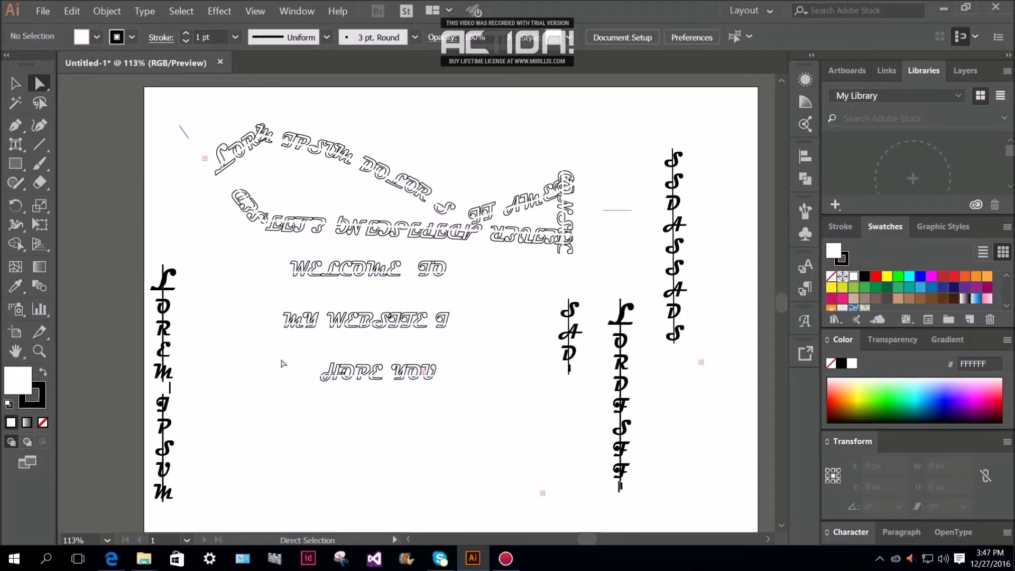
Step: Apply default white fill and black stroke to the vertical LOREM IPSUM column
left_click_drag(23, 144, 137, 259)
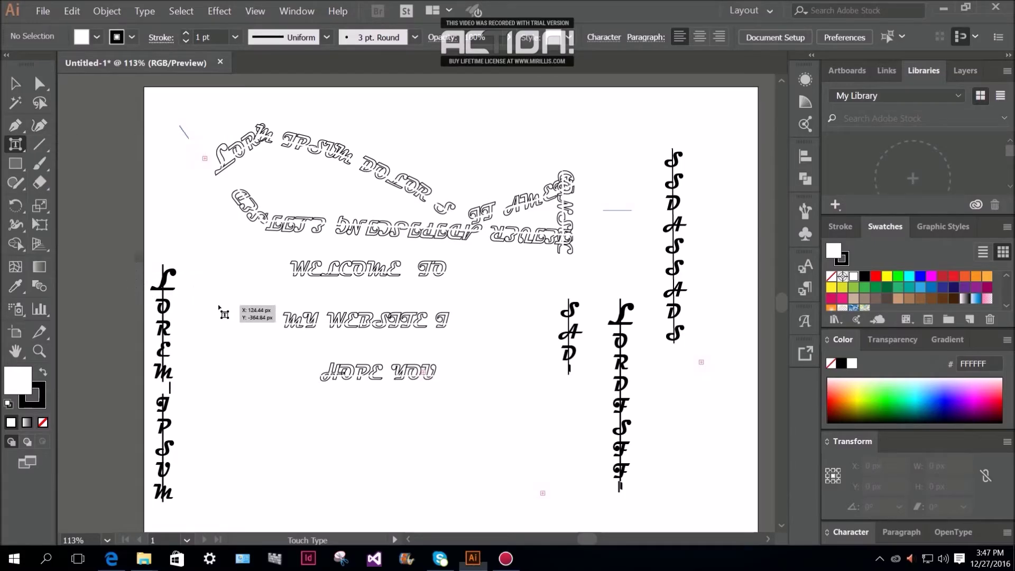
left_click(185, 307)
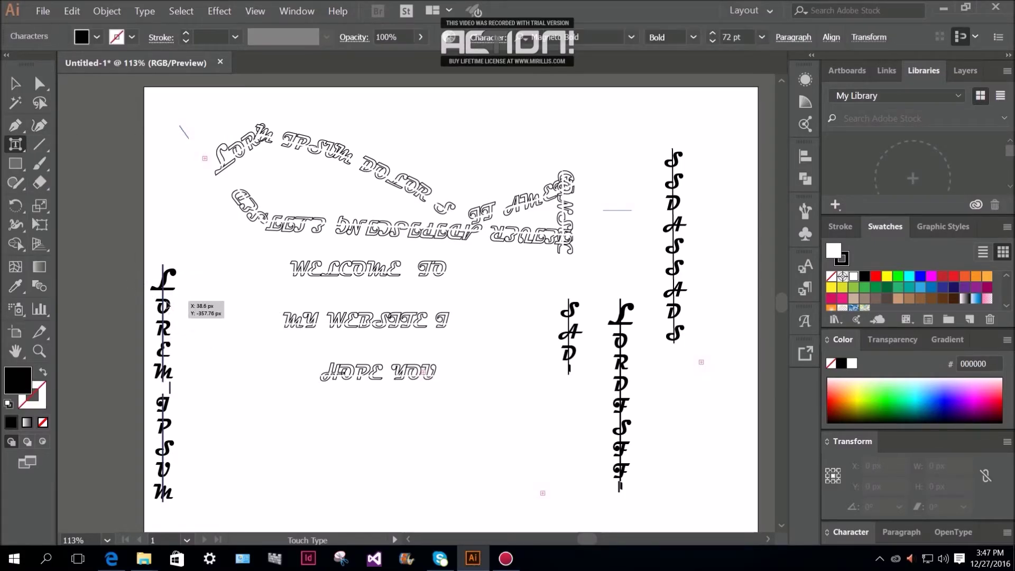
key("t")
key("d")
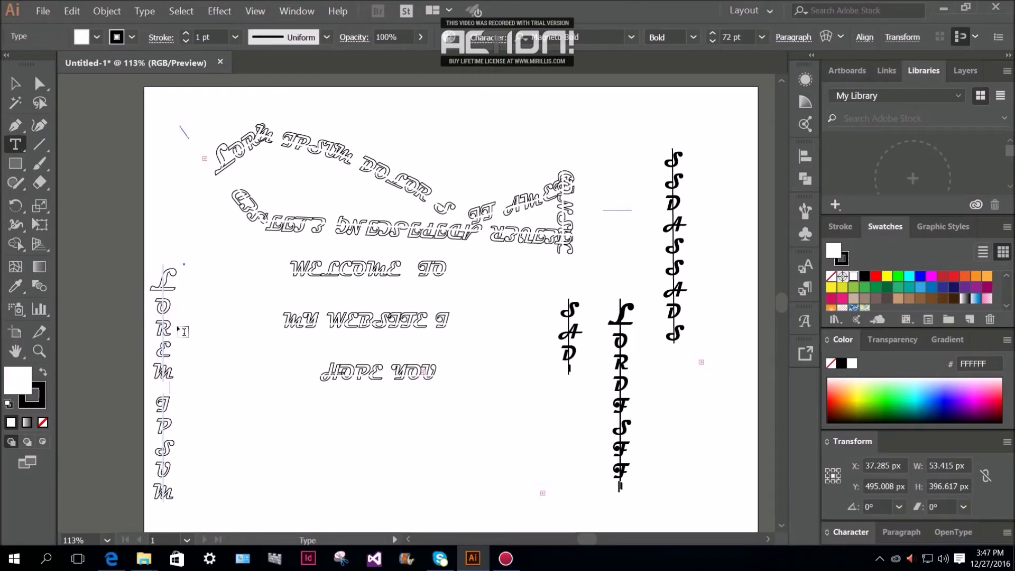
left_click(616, 352)
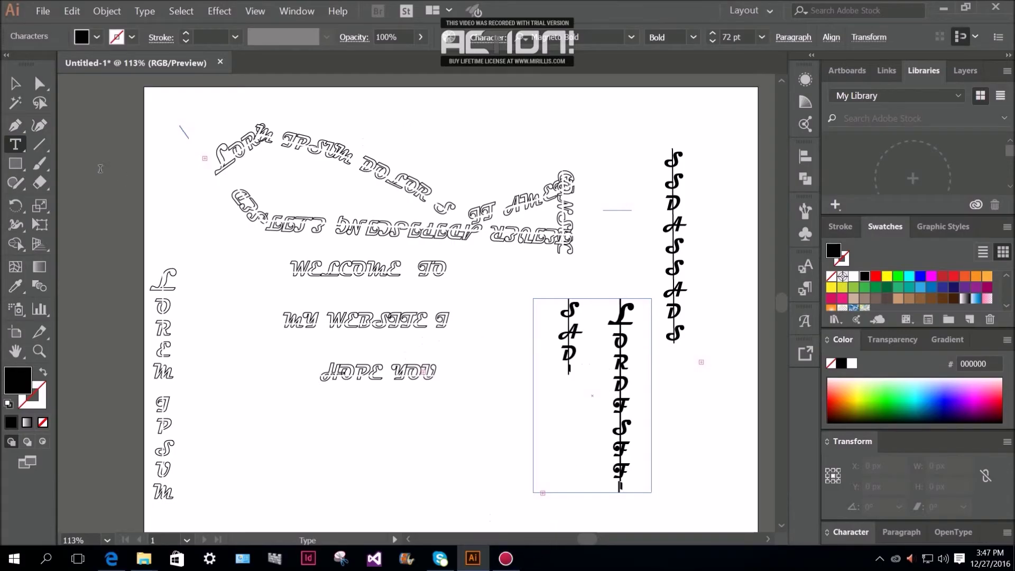
left_click(20, 146)
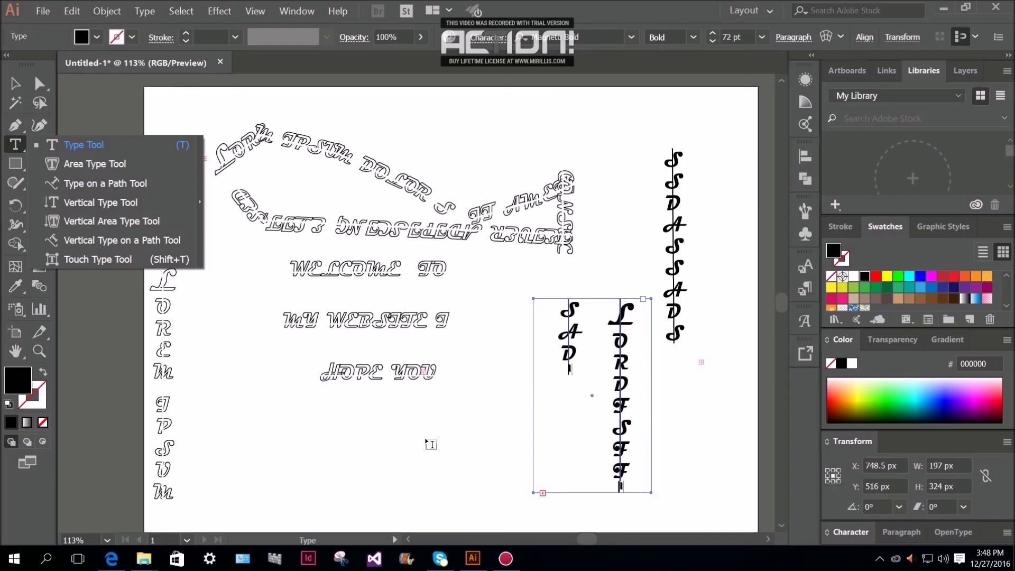
left_click(517, 548)
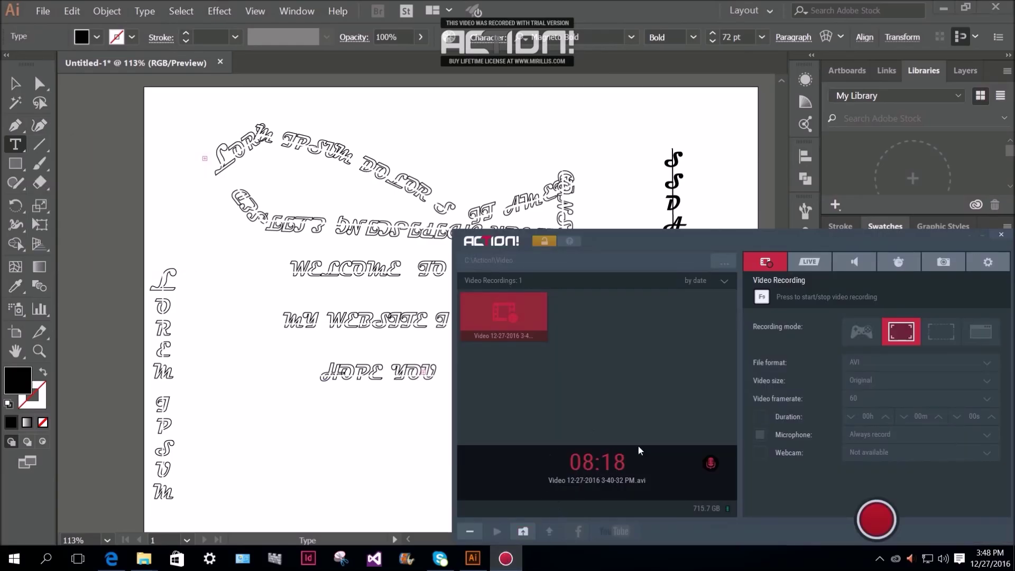